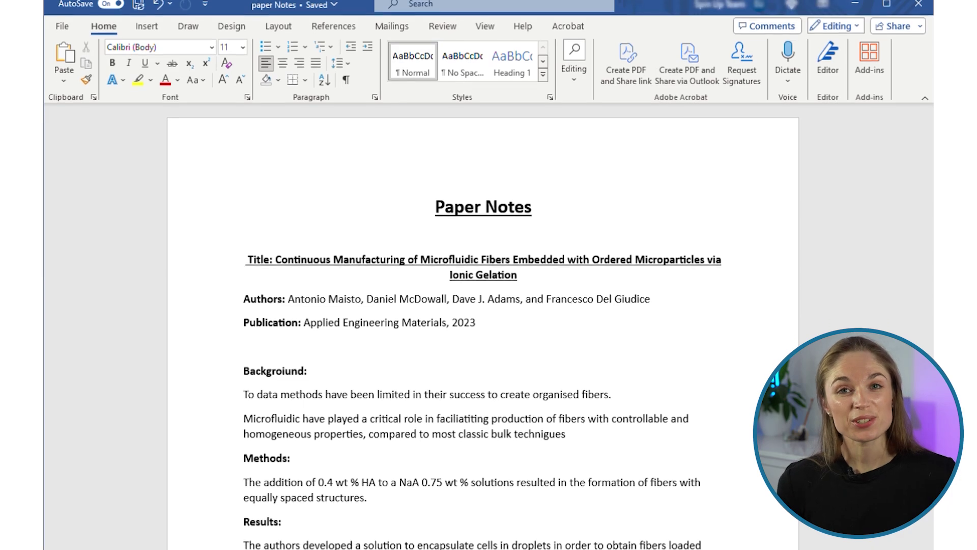
# Scroll down through the example Research notes page to review it
pyautogui.scroll(-3, 767, 348)
pyautogui.scroll(-10, 767, 348)
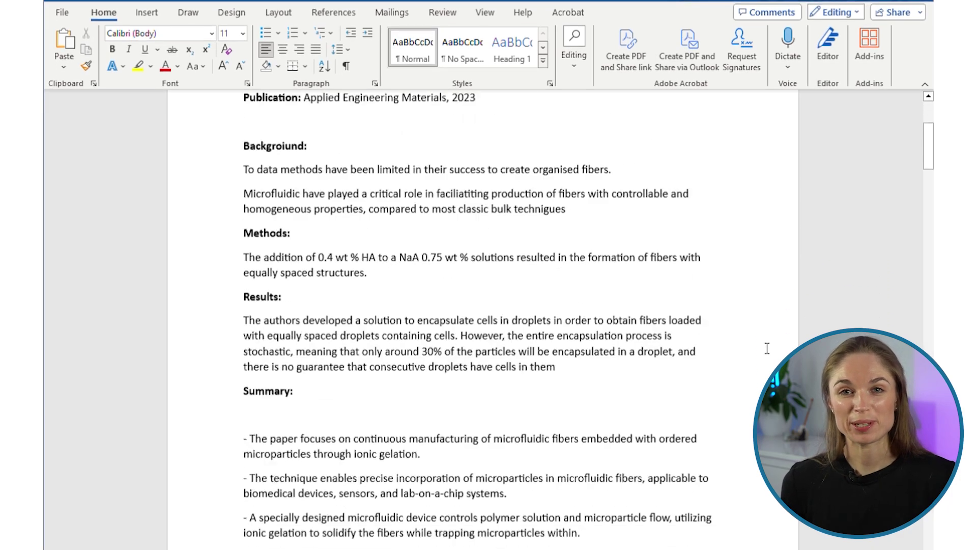
pyautogui.scroll(-8, 767, 348)
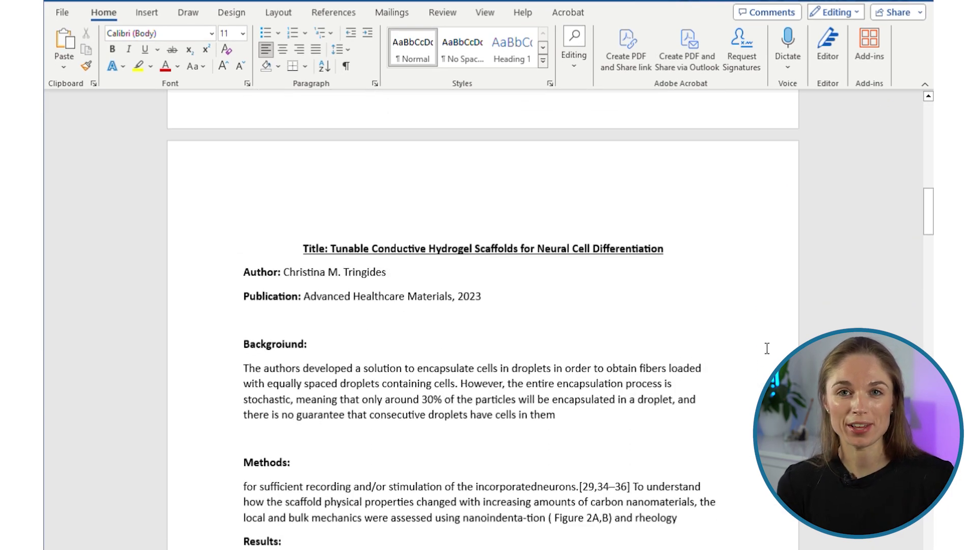
pyautogui.scroll(-6, 767, 348)
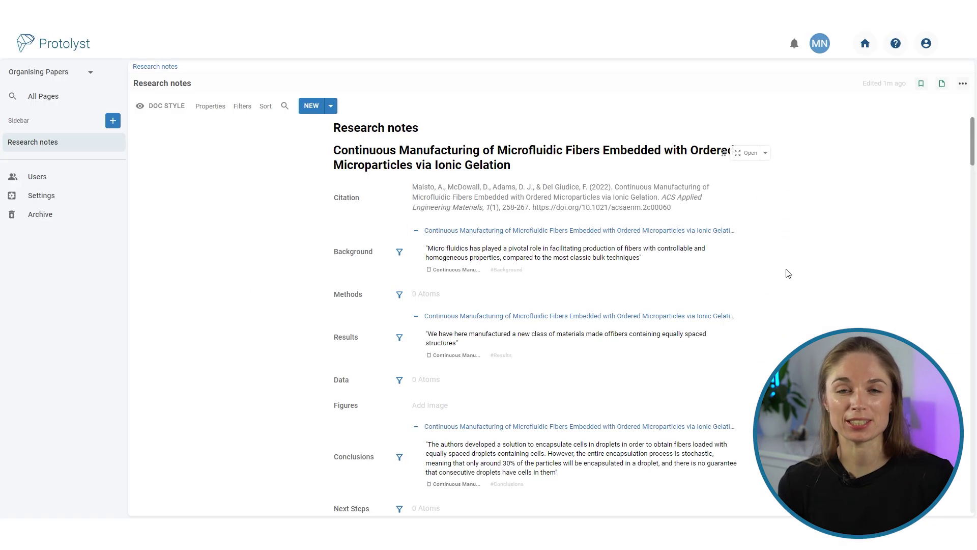
pyautogui.scroll(-3, 840, 278)
pyautogui.scroll(-14, 842, 267)
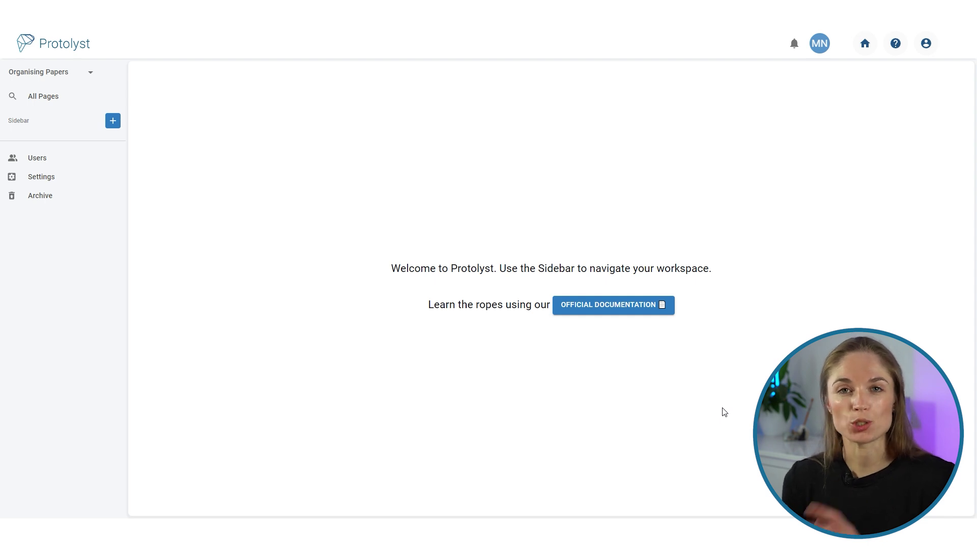
# Create a new table page with a vertical-layout view named 'Doc Style' and switch to it
pyautogui.click(114, 122)
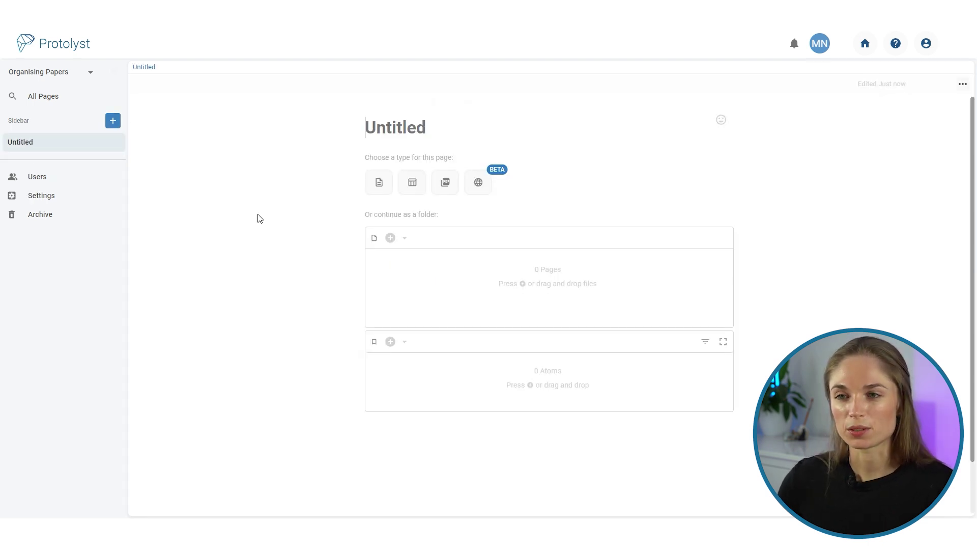
pyautogui.click(412, 184)
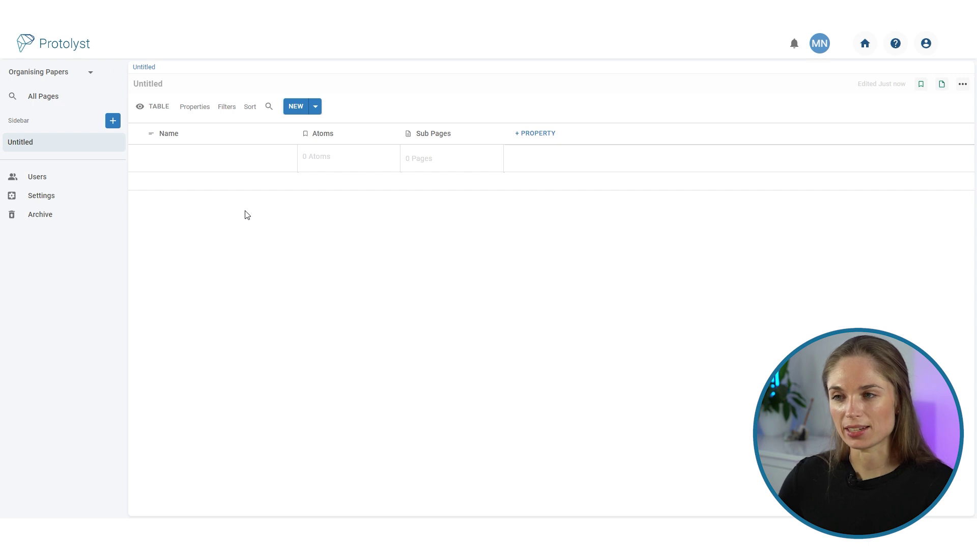
pyautogui.click(162, 106)
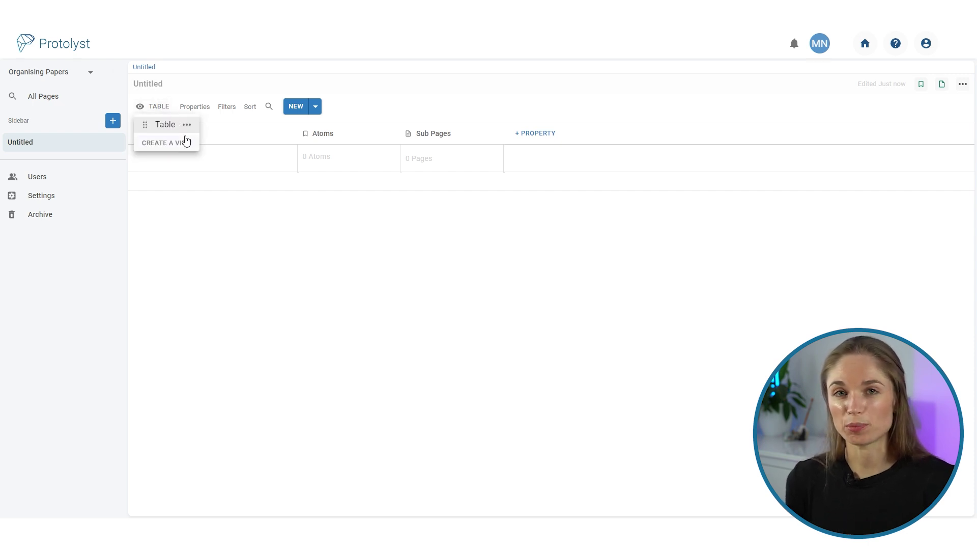
pyautogui.click(180, 141)
pyautogui.click(240, 247)
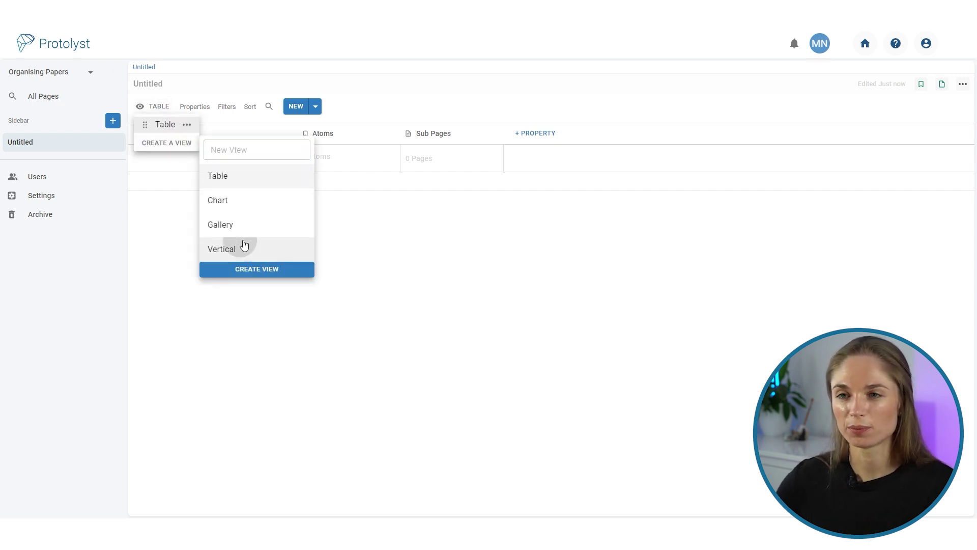
pyautogui.click(254, 163)
pyautogui.write('Doc Style')
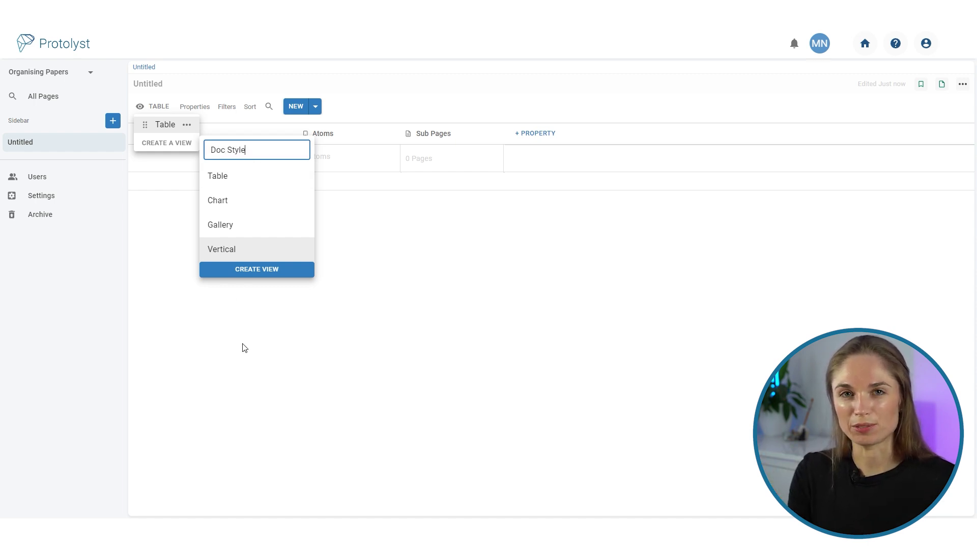
pyautogui.click(258, 269)
pyautogui.click(173, 144)
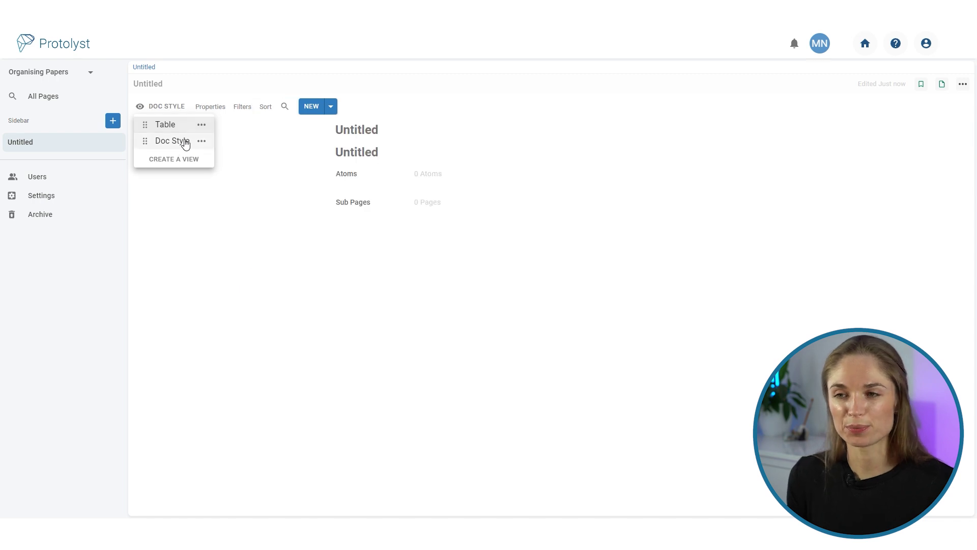
# Title the page 'Research notes'
pyautogui.click(158, 92)
pyautogui.write('Research notes')
pyautogui.click(378, 159)
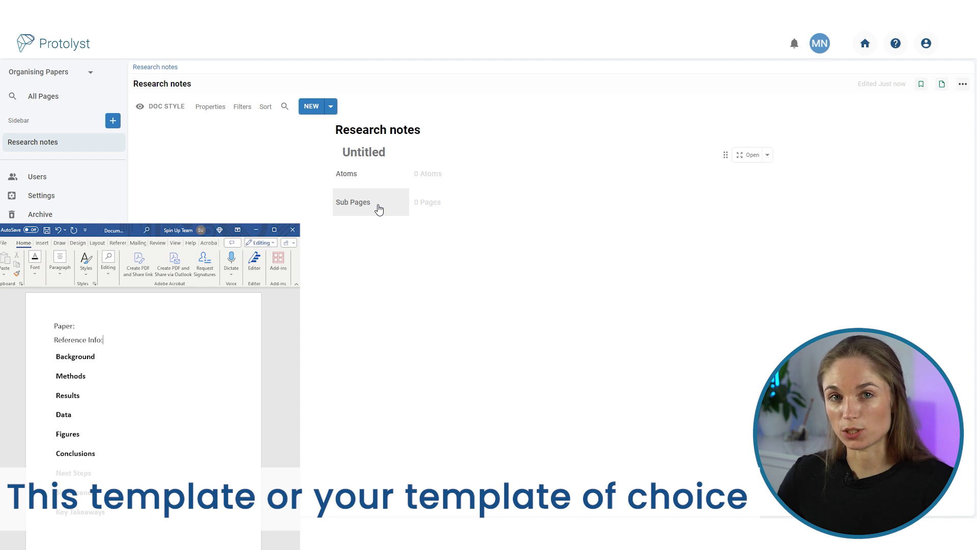
# Add a Citation property with APA style and drag it above Atoms
pyautogui.click(213, 107)
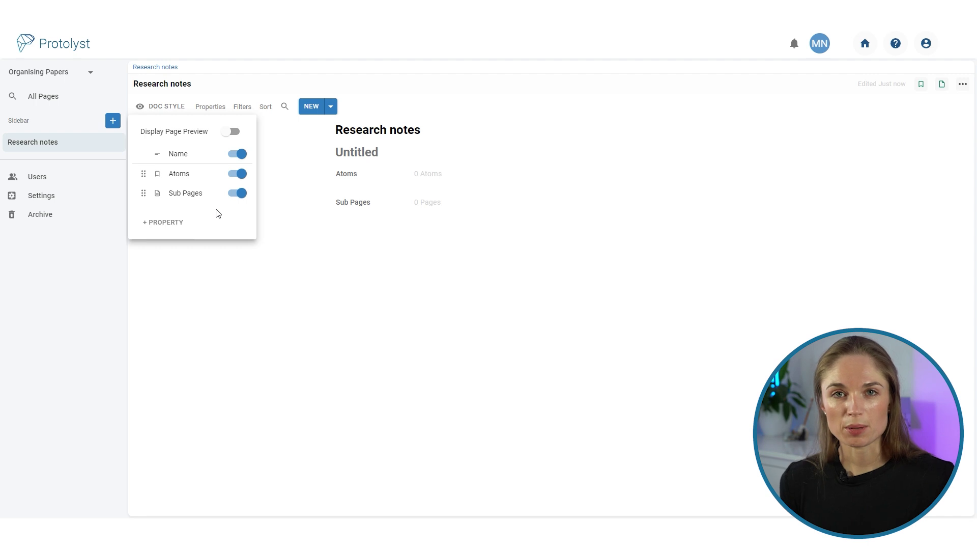
pyautogui.click(174, 221)
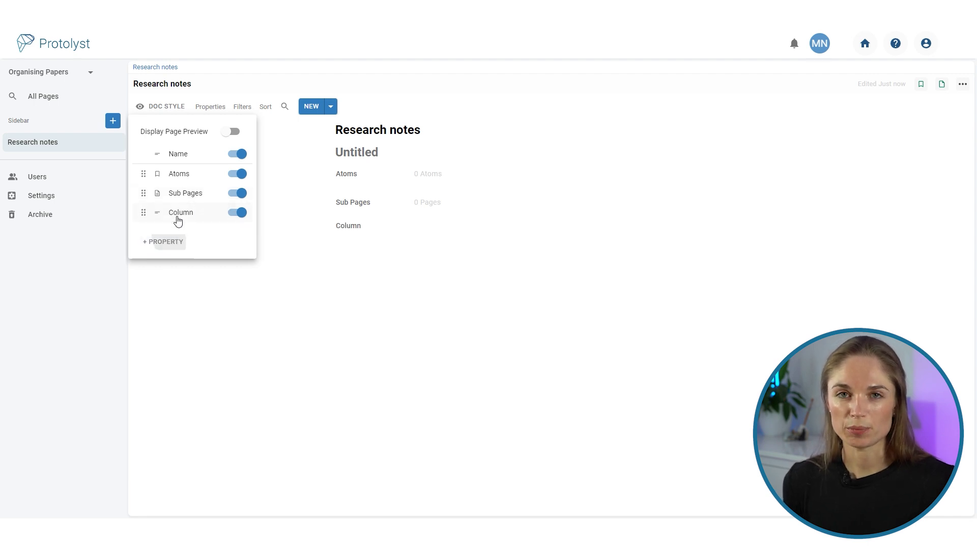
pyautogui.click(192, 214)
pyautogui.click(209, 243)
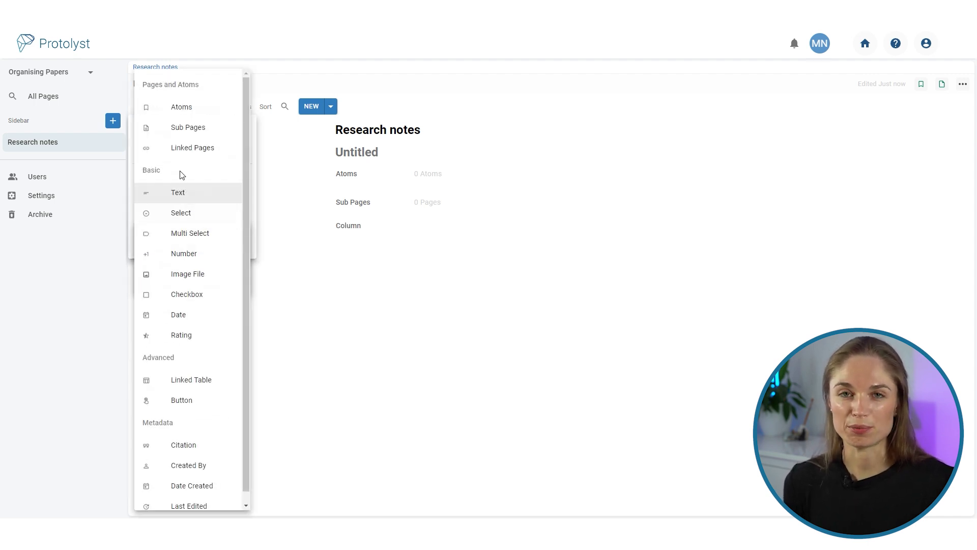
pyautogui.click(202, 444)
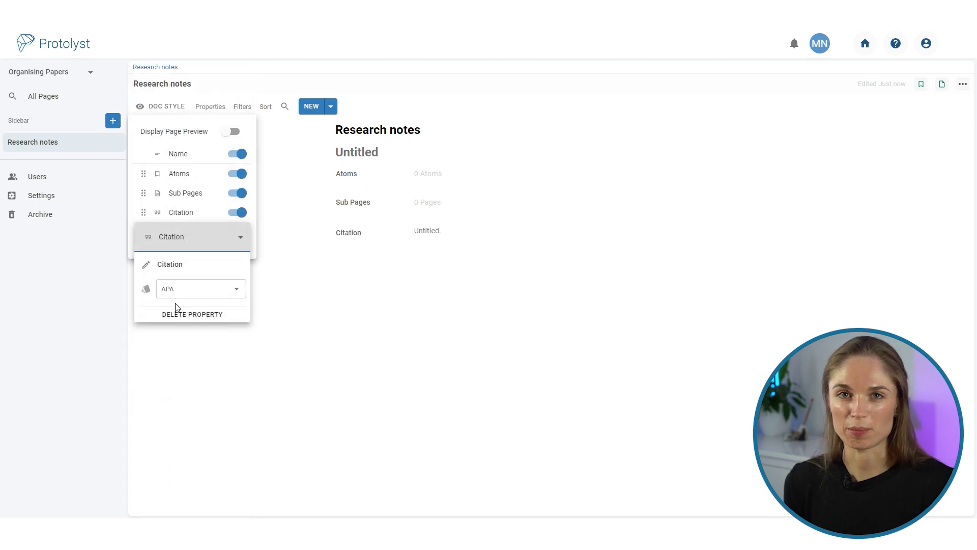
pyautogui.click(233, 288)
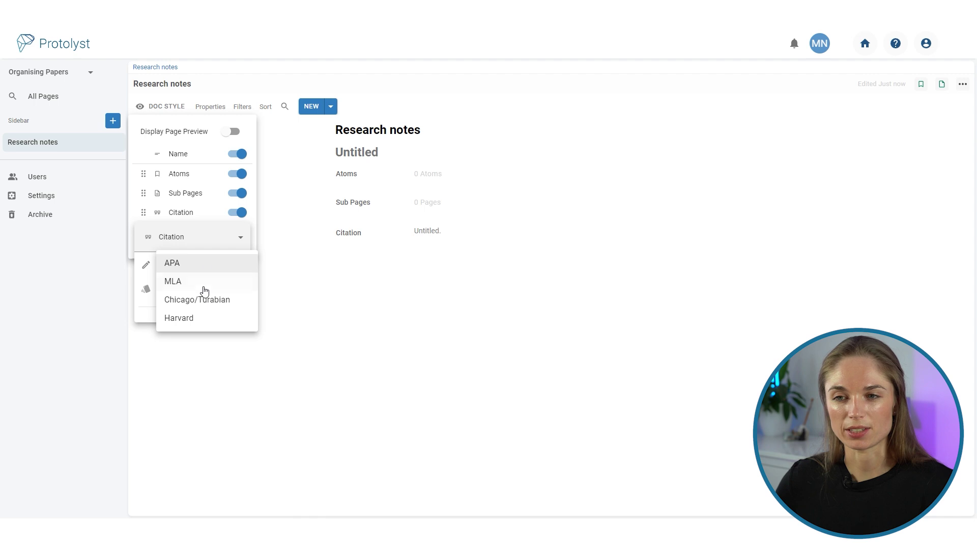
pyautogui.click(204, 263)
pyautogui.moveTo(143, 213); pyautogui.dragTo(151, 180)
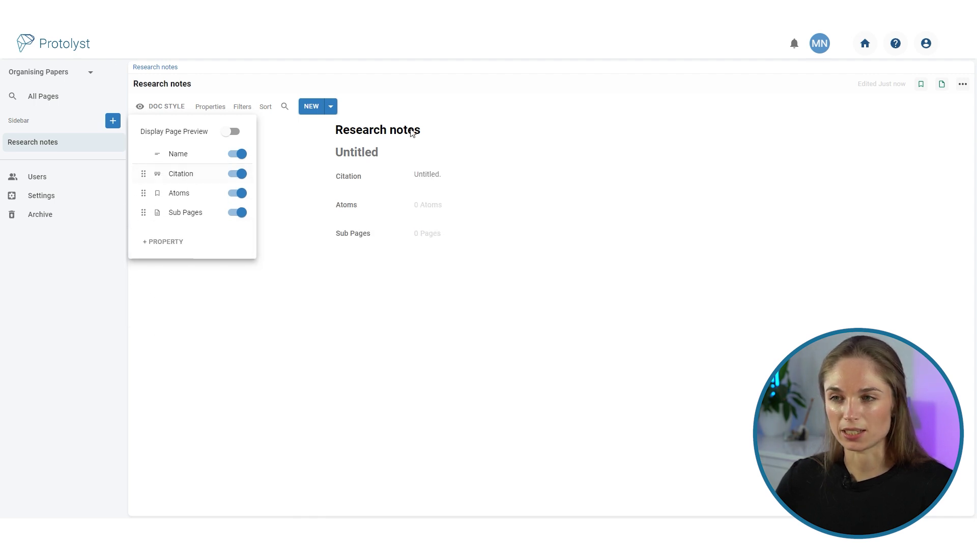
# Filter the Atoms property by a new 'Background' page and rename the property Background
pyautogui.click(194, 196)
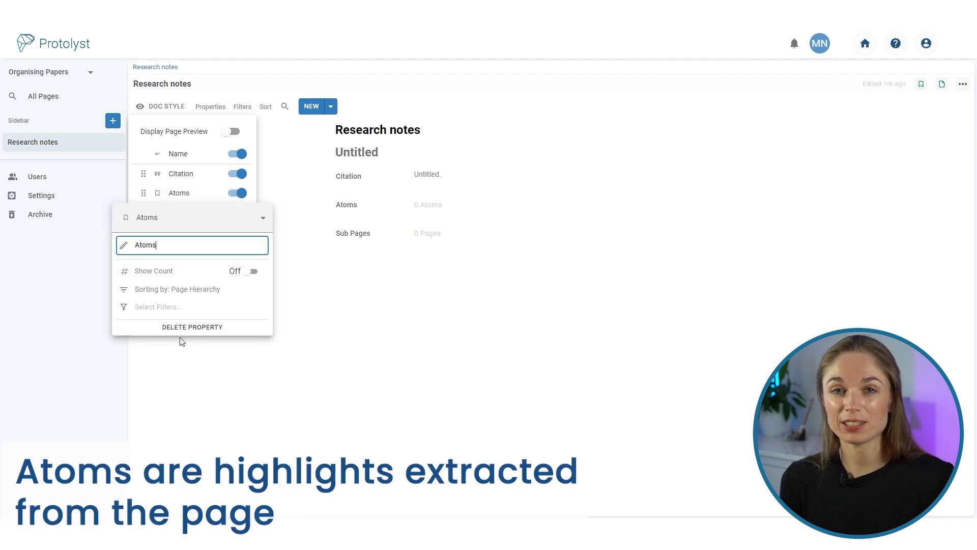
pyautogui.click(176, 312)
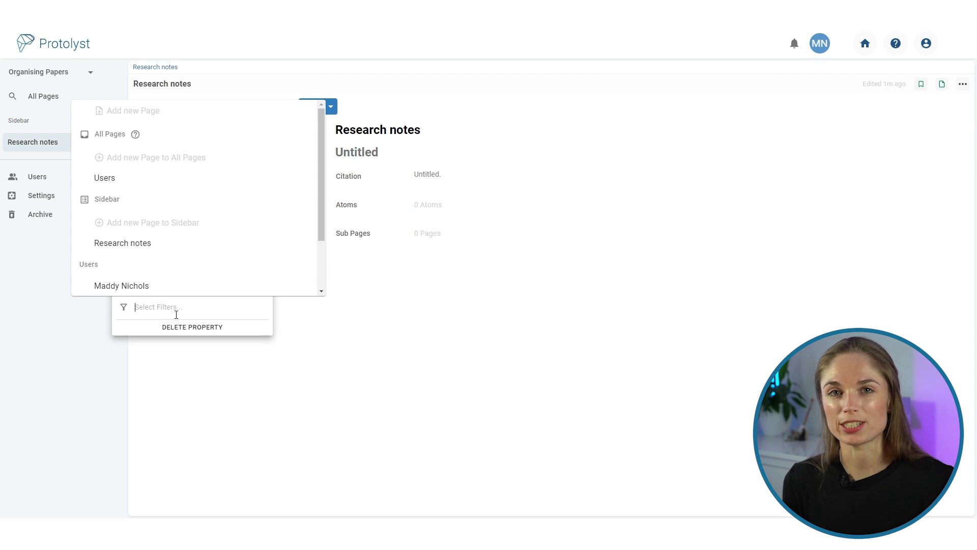
pyautogui.write('Background')
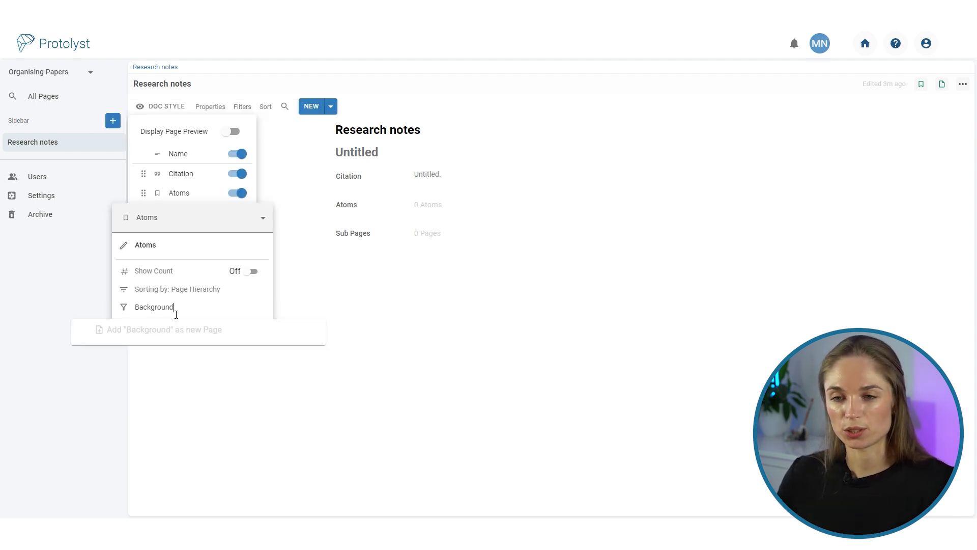
pyautogui.click(168, 329)
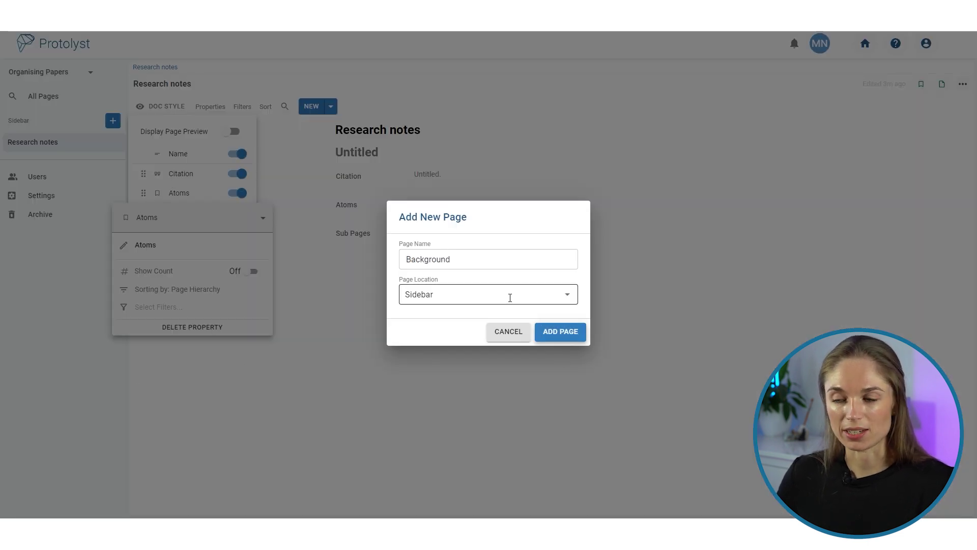
pyautogui.click(560, 331)
pyautogui.click(189, 246)
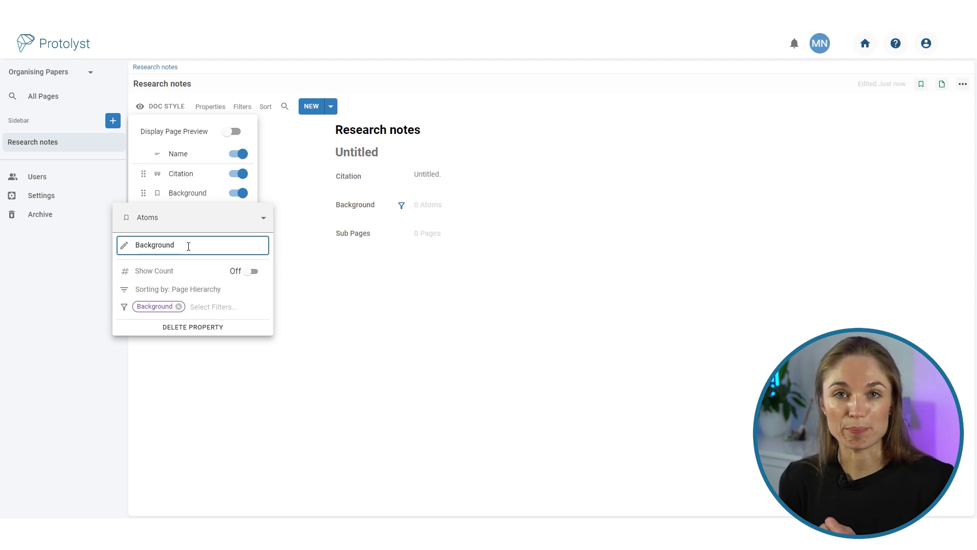
pyautogui.click(440, 208)
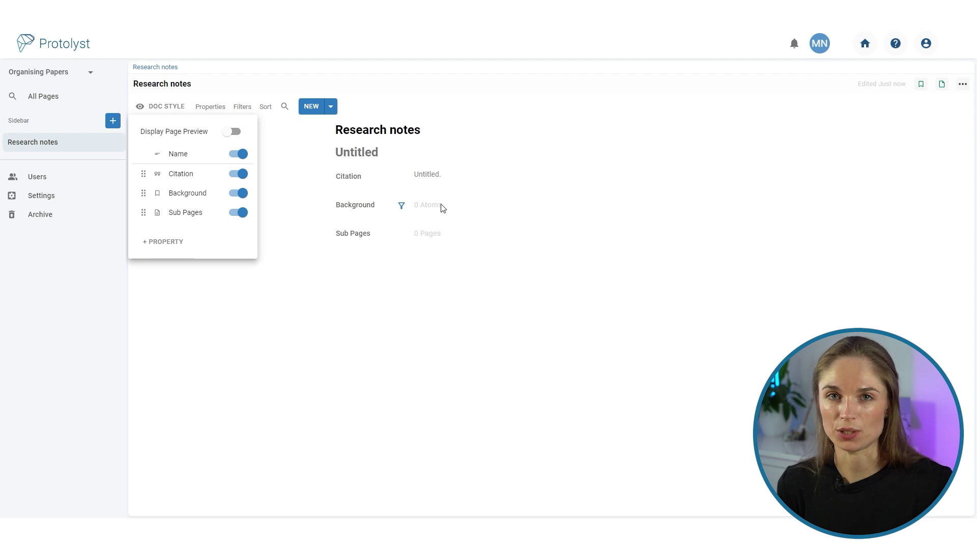
# Turn the Sub Pages property into an atoms property filtered by Methods
pyautogui.click(186, 212)
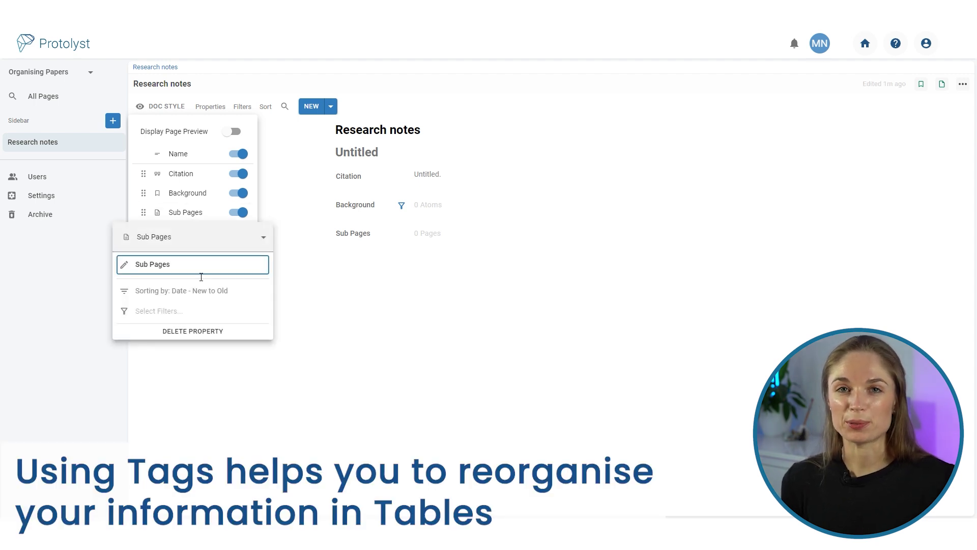
pyautogui.click(198, 237)
pyautogui.click(163, 105)
pyautogui.click(190, 329)
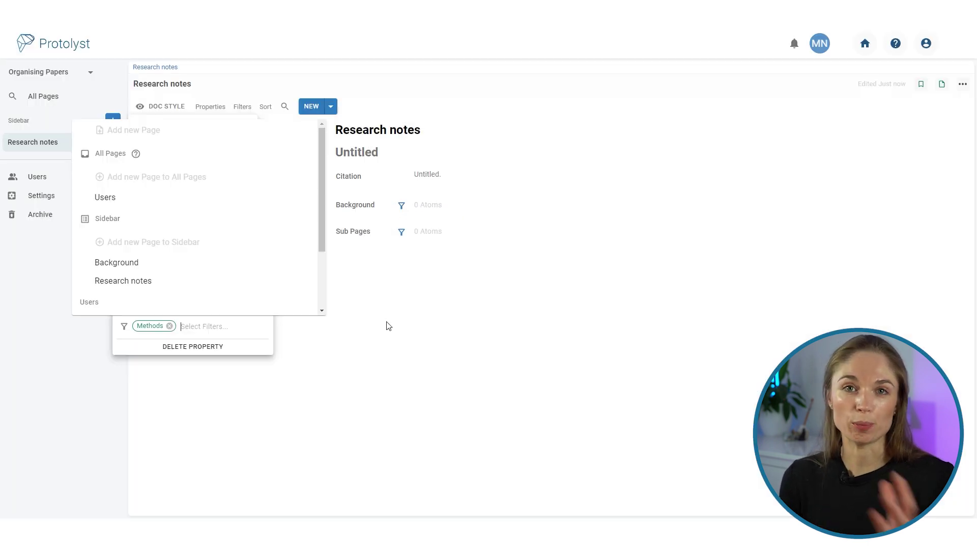
pyautogui.click(388, 326)
# Add a 'Results' property that holds atoms
pyautogui.click(170, 254)
pyautogui.write('Results')
pyautogui.click(193, 256)
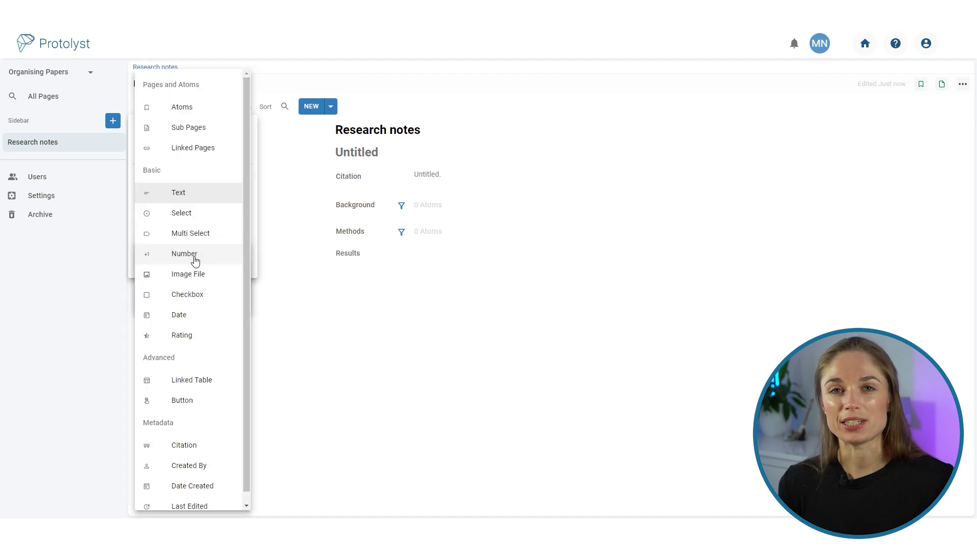
pyautogui.click(168, 105)
pyautogui.click(179, 347)
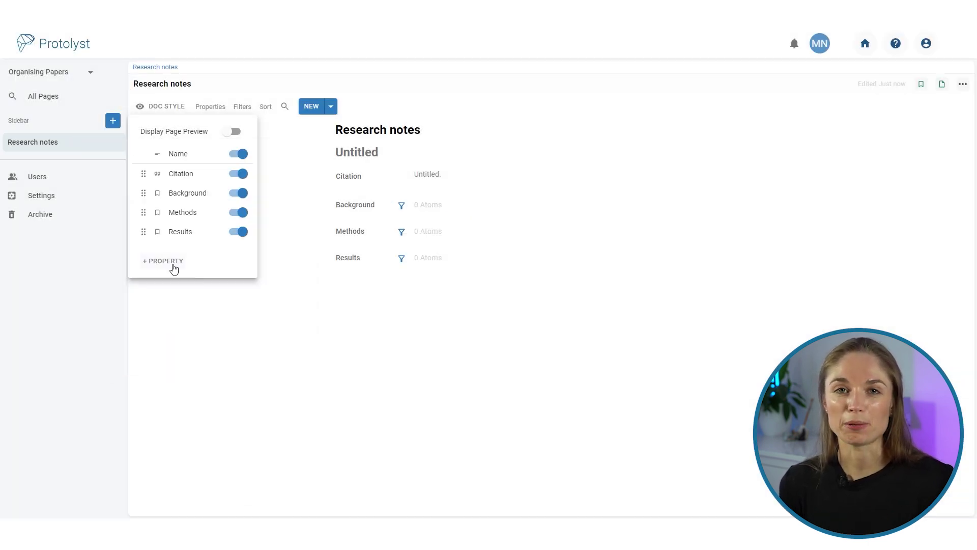
# Add a 'Data' atoms property filtered by a new Data page
pyautogui.click(173, 268)
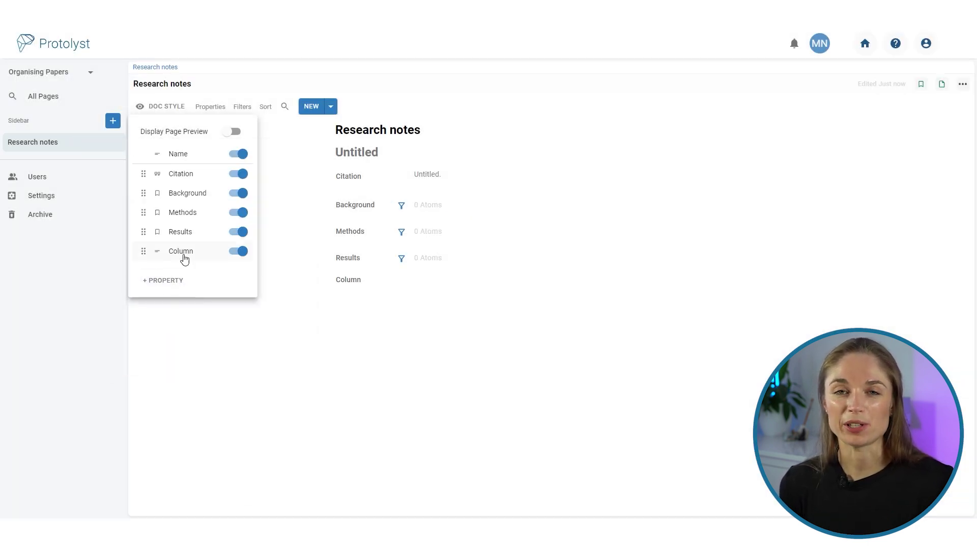
pyautogui.write('Data')
pyautogui.click(189, 280)
pyautogui.click(190, 360)
pyautogui.click(189, 360)
pyautogui.click(197, 386)
pyautogui.click(551, 345)
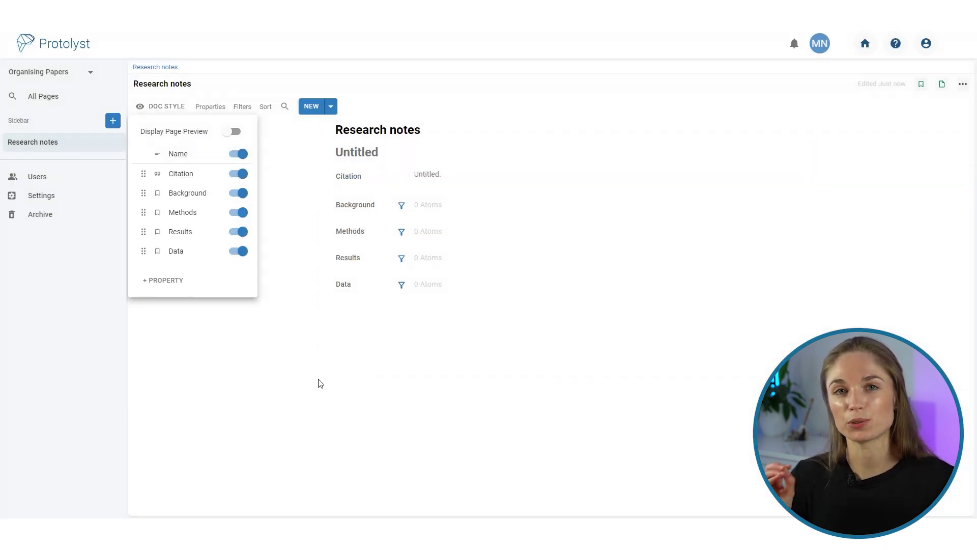
# Add a 'Figures' image property and a new multi-select property
pyautogui.click(164, 280)
pyautogui.click(189, 295)
pyautogui.click(184, 276)
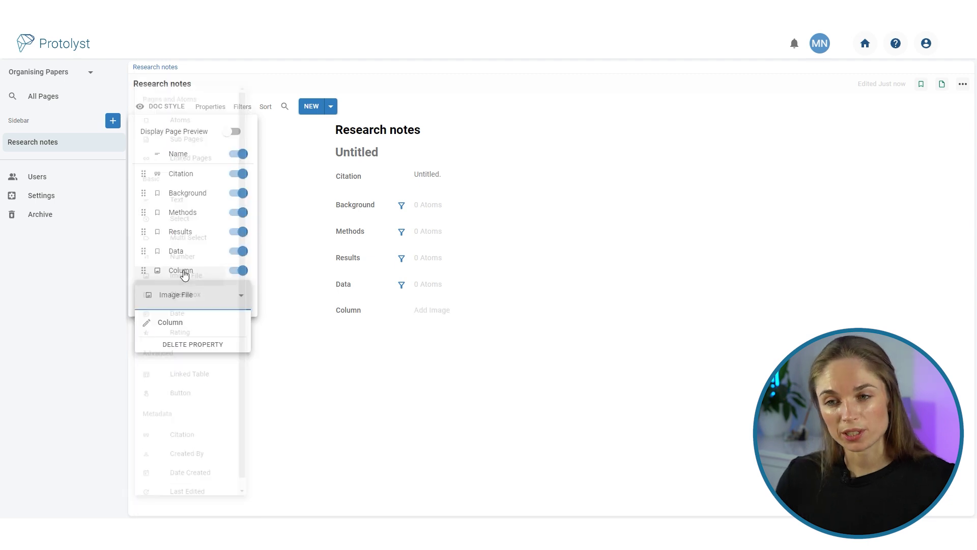
pyautogui.doubleClick(194, 322)
pyautogui.write('Figures')
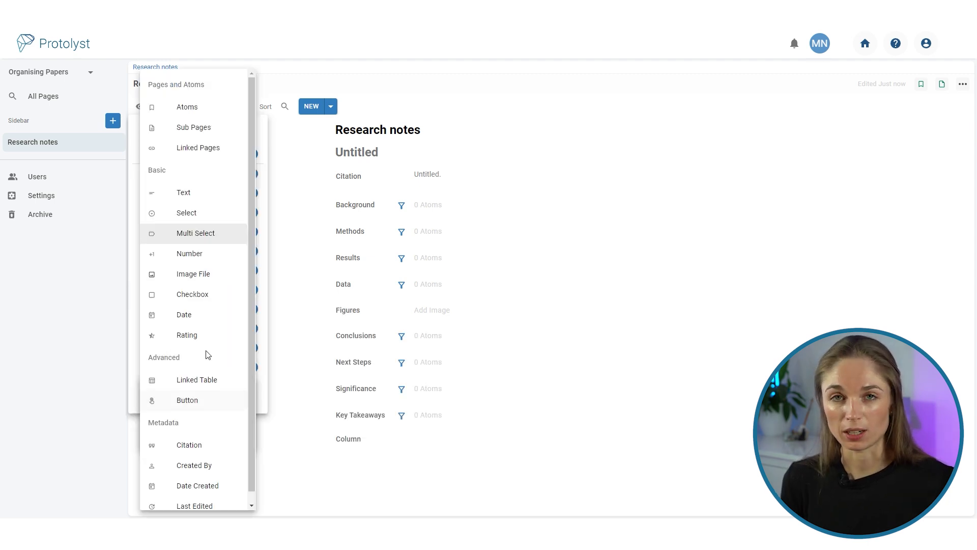
pyautogui.click(213, 237)
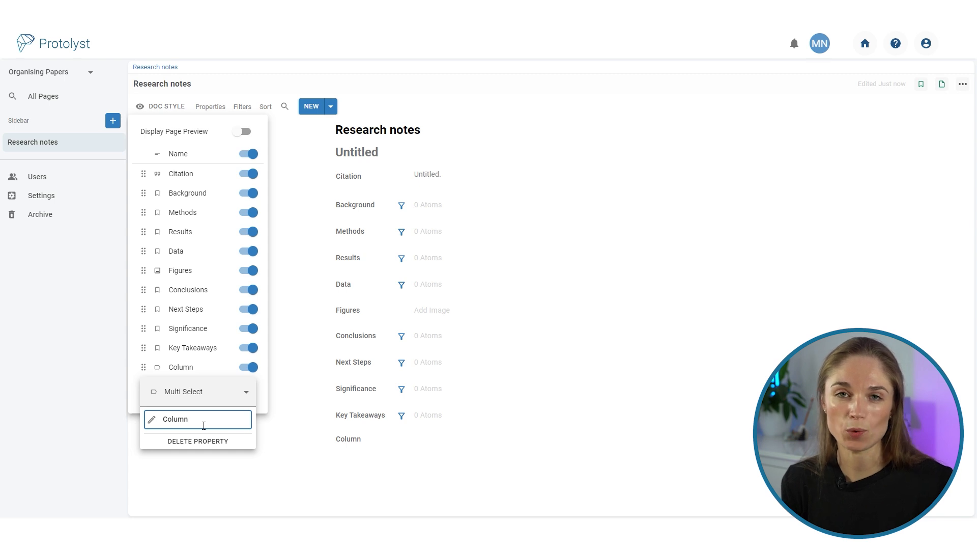
pyautogui.doubleClick(198, 420)
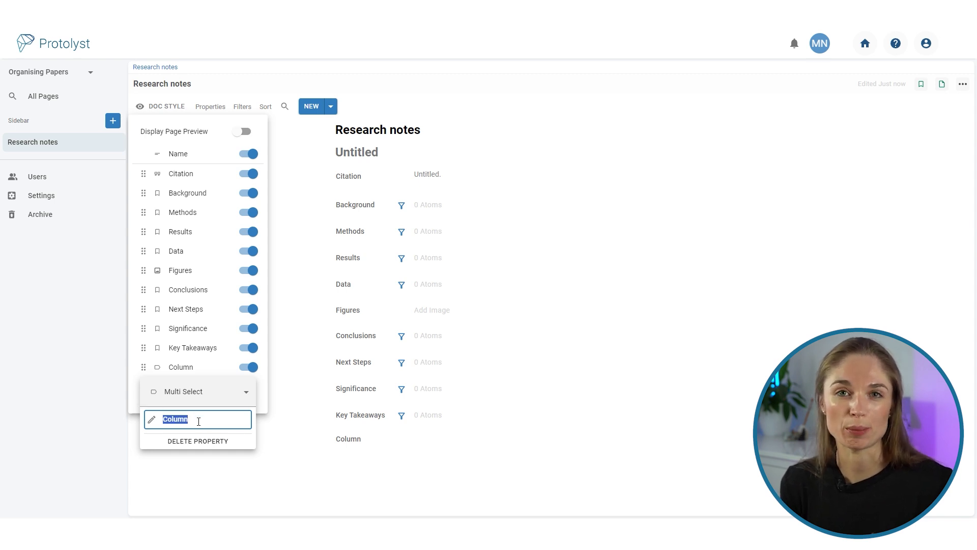
# Name the multi-select property 'Keywords' and close its settings
pyautogui.write('Keywords')
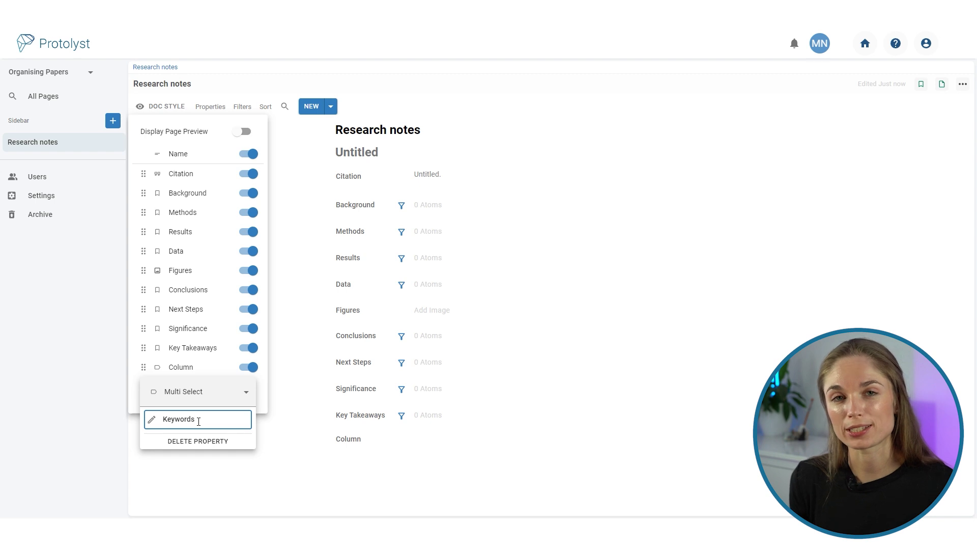
pyautogui.press('Return')
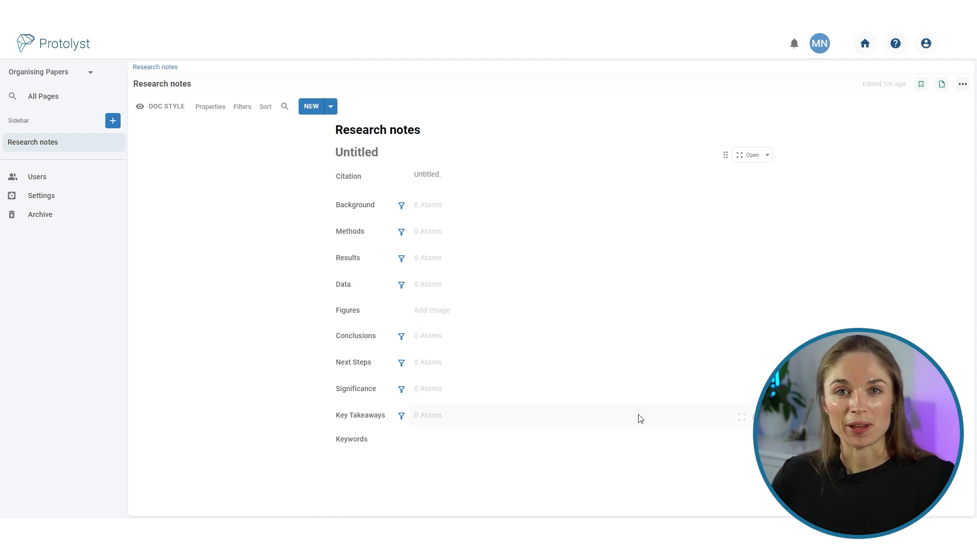
# Open the Untitled entry as the hydrogels paper PDF and show its properties alongside
pyautogui.click(751, 156)
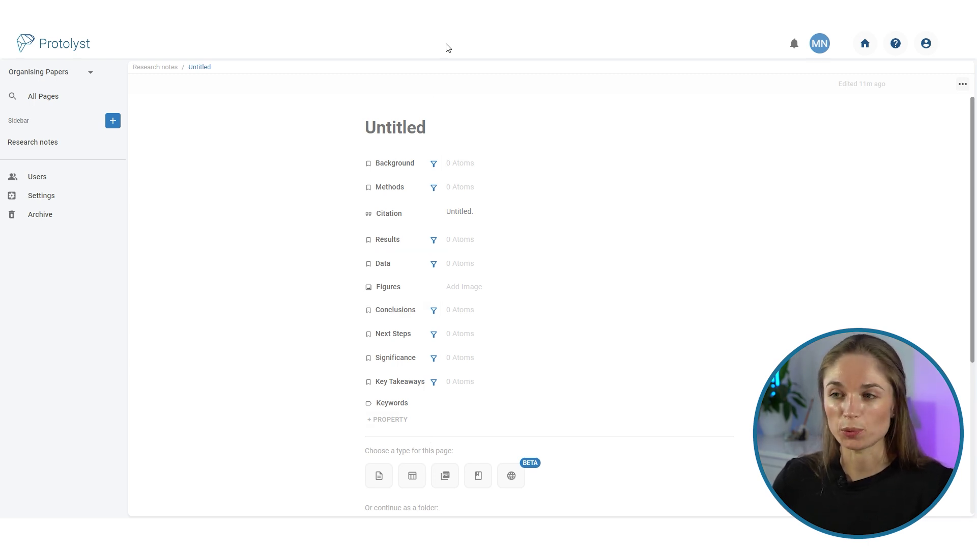
pyautogui.scroll(-3, 548, 358)
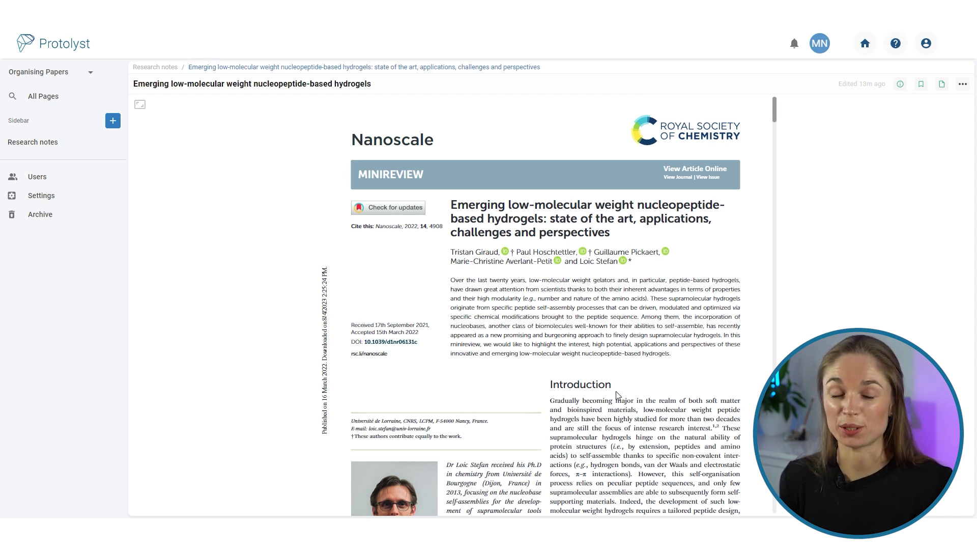
pyautogui.click(901, 84)
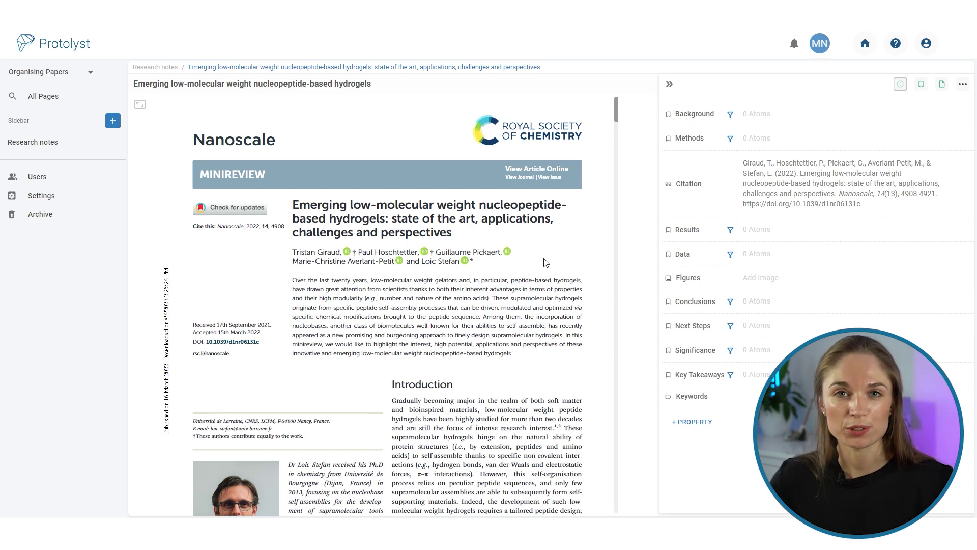
# Capture an introduction sentence from the paper as a Background atom
pyautogui.scroll(-3, 546, 262)
pyautogui.moveTo(391, 267); pyautogui.dragTo(476, 304)
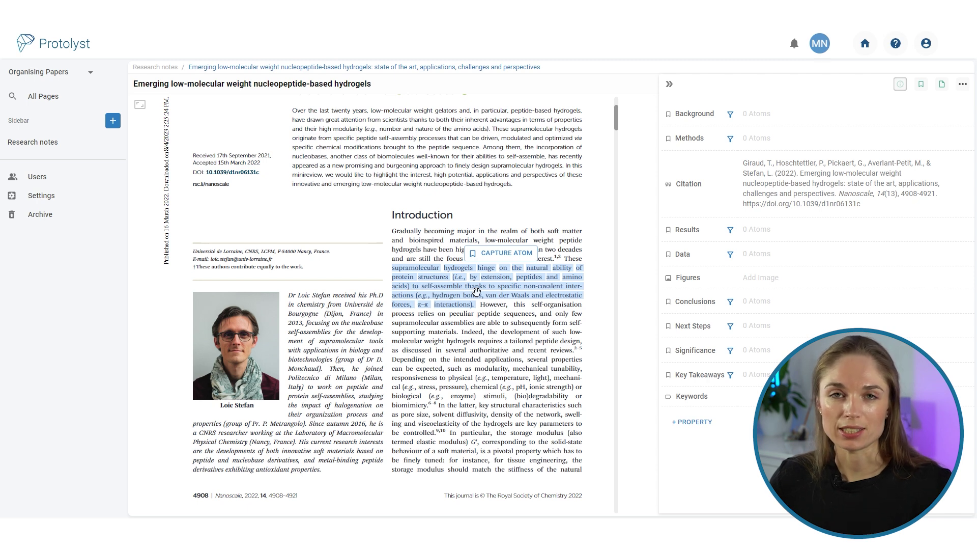
pyautogui.moveTo(471, 294); pyautogui.dragTo(770, 114)
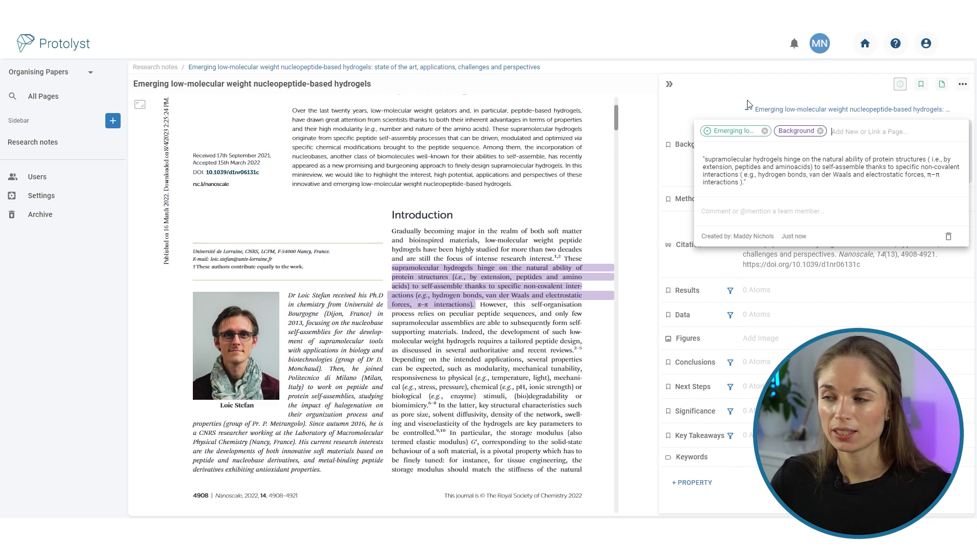
pyautogui.click(748, 104)
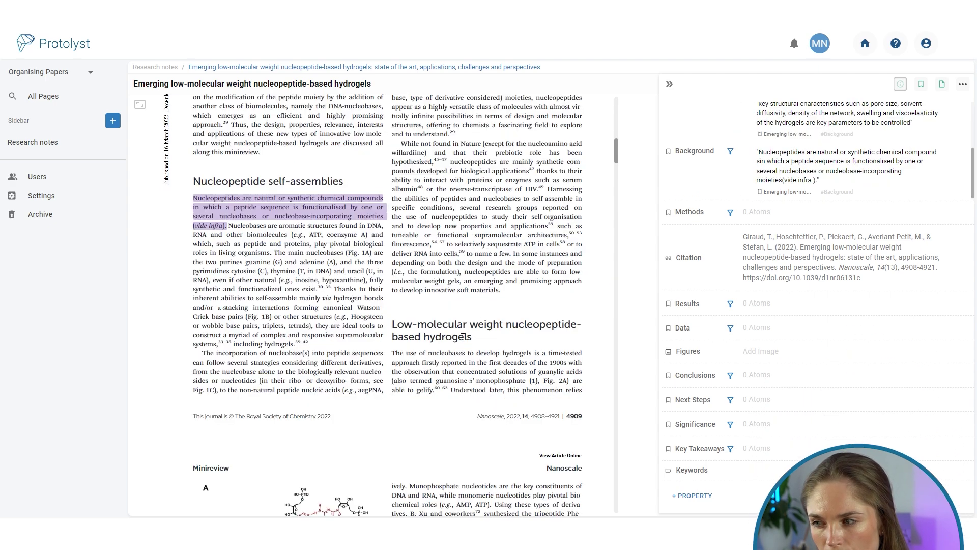
# Capture a nucleopeptide paragraph as another Background atom and begin adding a Figures image
pyautogui.moveTo(392, 352); pyautogui.dragTo(578, 381)
pyautogui.moveTo(509, 366); pyautogui.dragTo(814, 158)
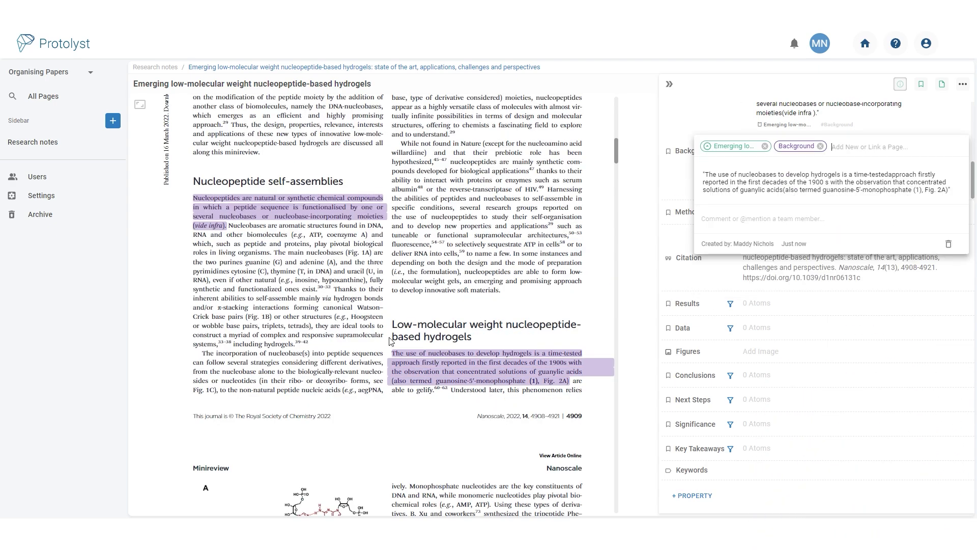
pyautogui.scroll(-8, 497, 405)
pyautogui.scroll(3, 497, 405)
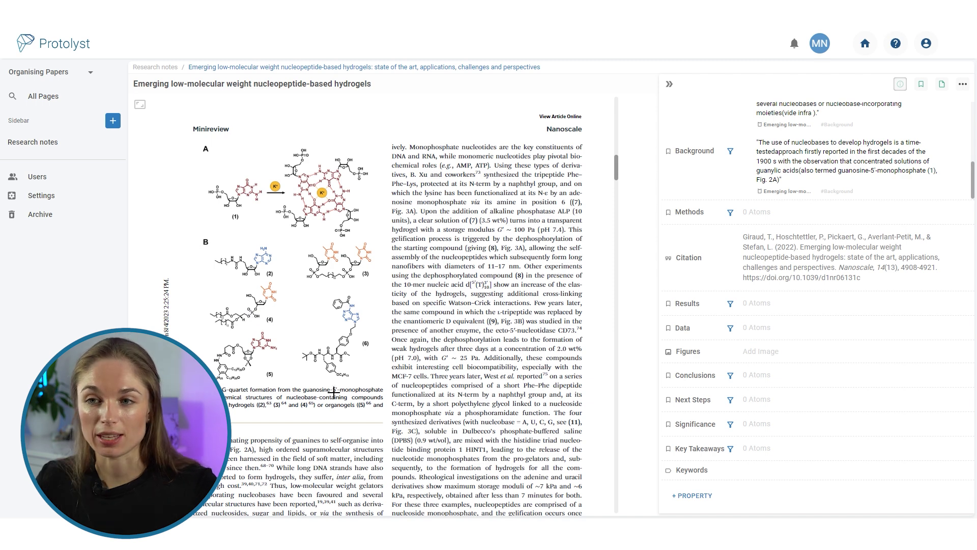
pyautogui.click(801, 356)
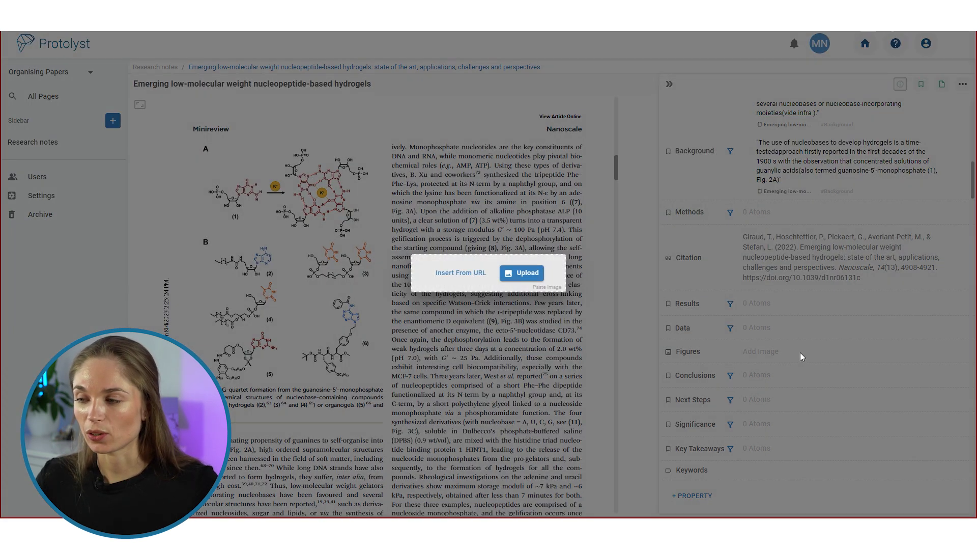
# Paste the structure figure into Figures and close the upload dialog
pyautogui.hotkey('ctrl', 'v')
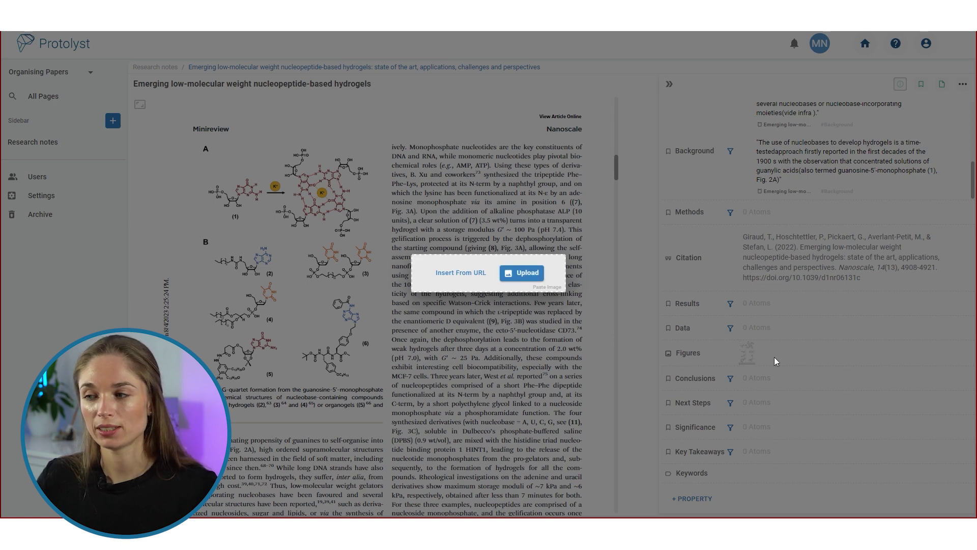
pyautogui.click(774, 357)
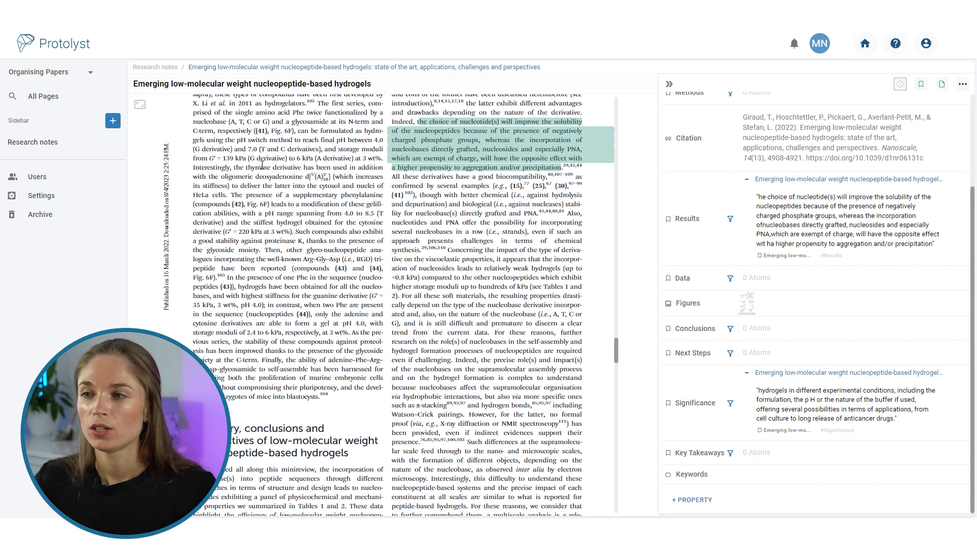
# Capture the viscoelastic-properties quote as a Data atom under 'What's the range of strength in hydrogels?'
pyautogui.moveTo(447, 249); pyautogui.dragTo(528, 286)
pyautogui.moveTo(528, 287); pyautogui.dragTo(816, 357)
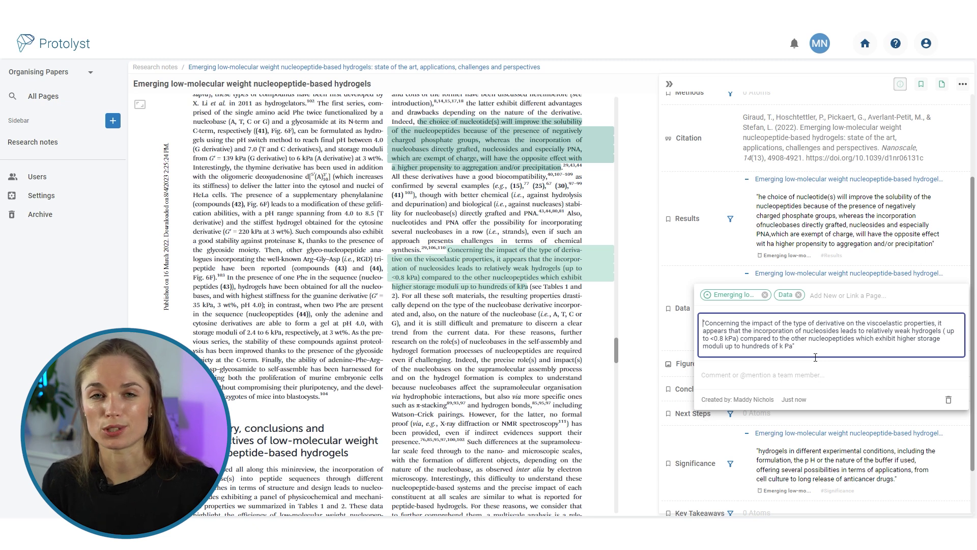
pyautogui.write("What's the range of ")
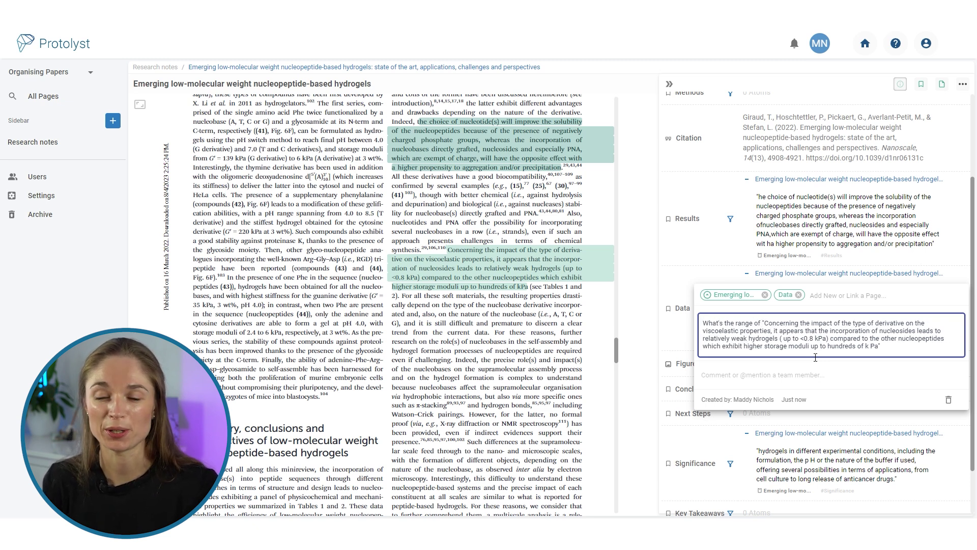
pyautogui.write('strength in hyd')
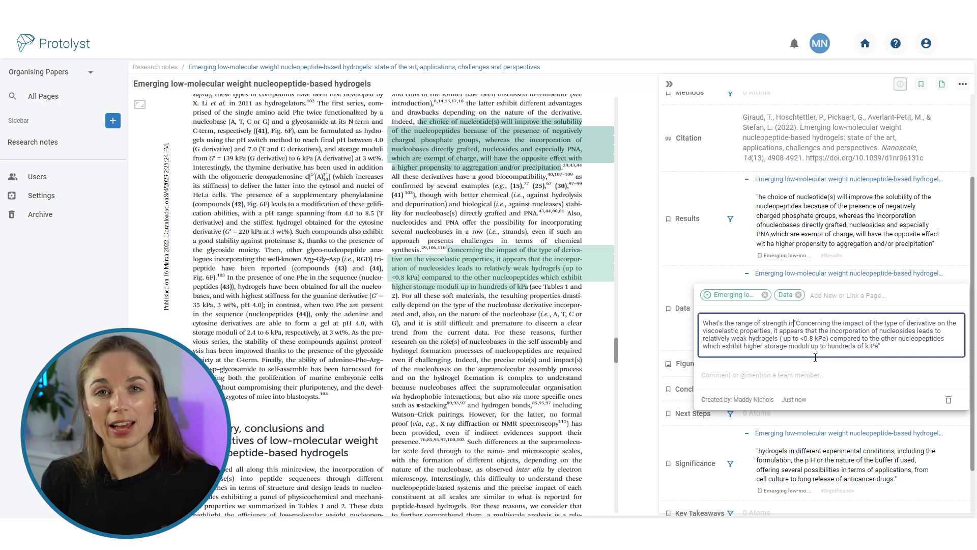
pyautogui.write('rogels?')
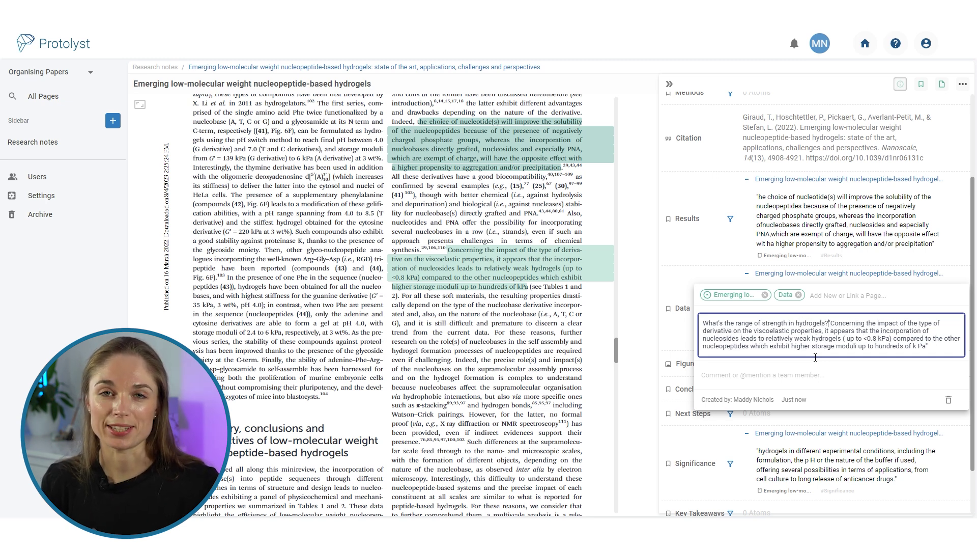
pyautogui.press('Return')
pyautogui.scroll(-2, 891, 407)
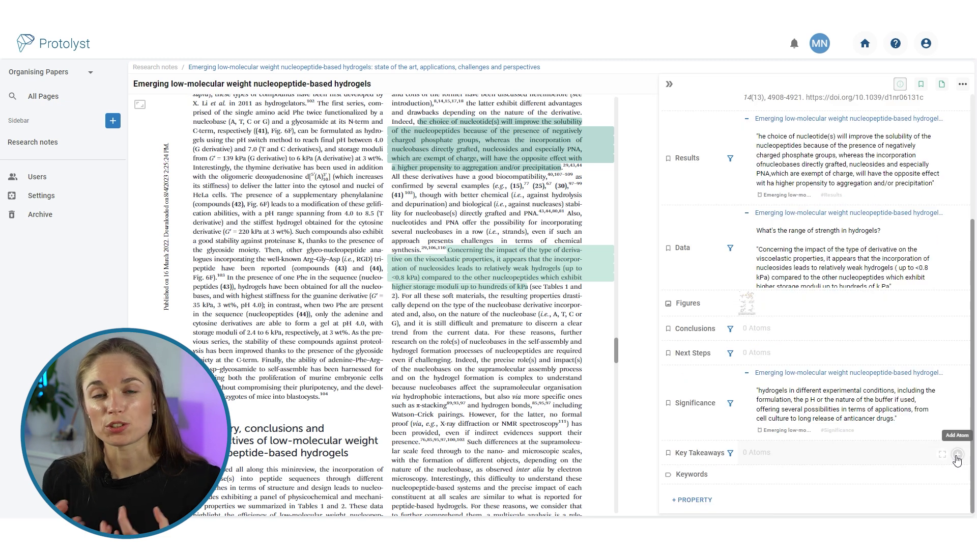
# Add a Key Takeaways atom beginning 'Summary and discussion of'
pyautogui.click(958, 454)
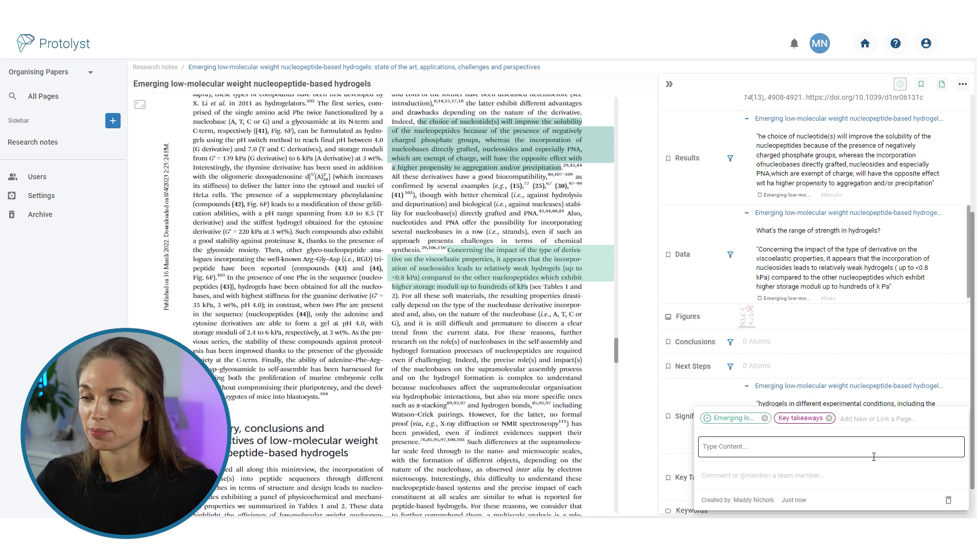
pyautogui.click(874, 455)
pyautogui.write('Su')
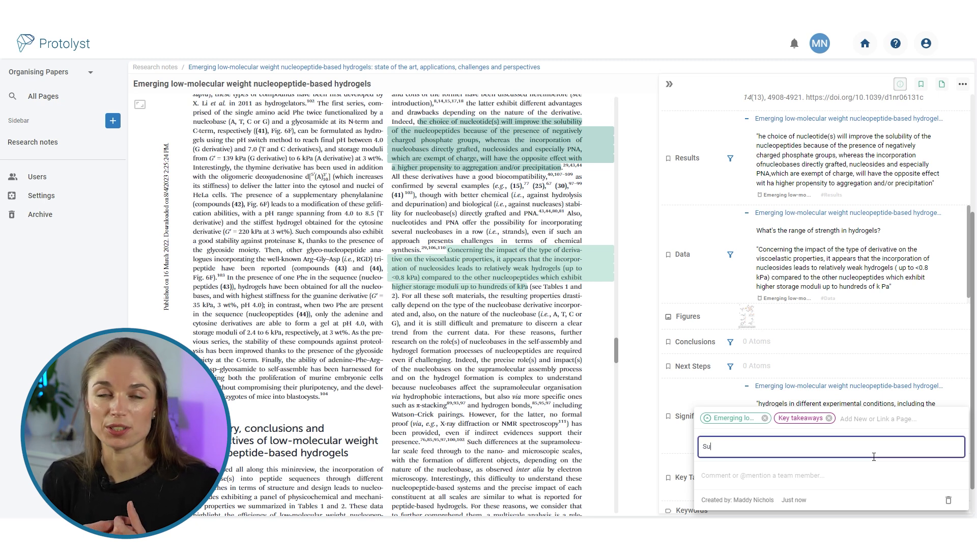
pyautogui.write('mmary and discussion of the properties of low-moleculr')
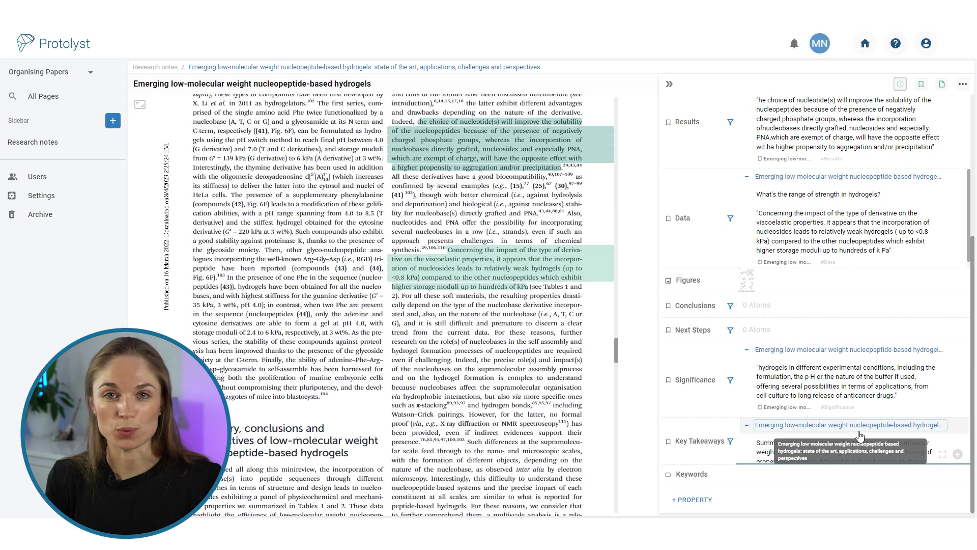
pyautogui.click(162, 68)
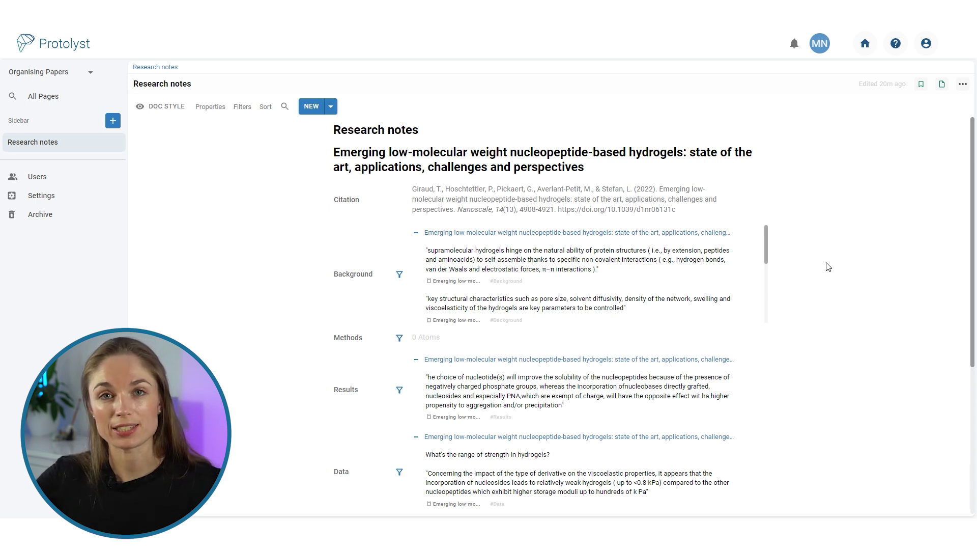
pyautogui.scroll(-3, 509, 275)
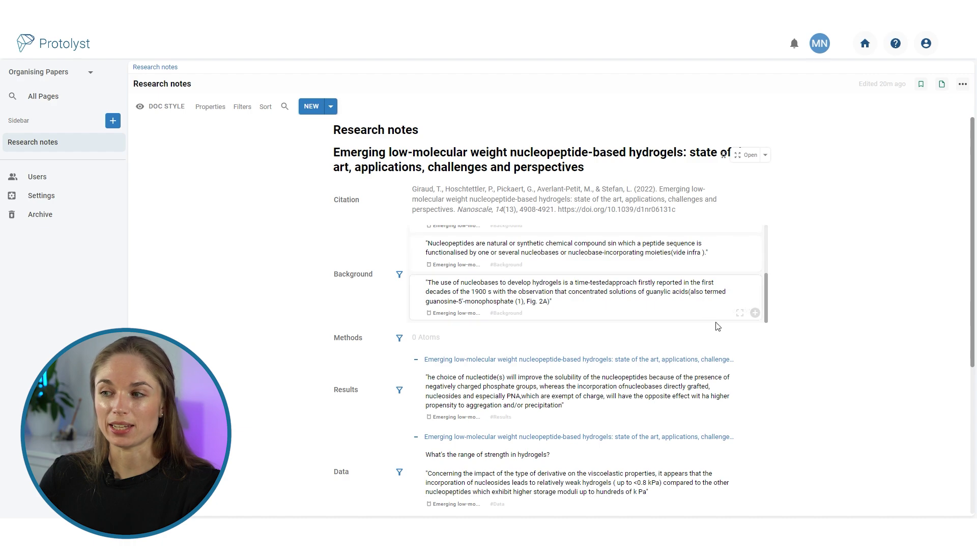
pyautogui.scroll(-1, 849, 331)
pyautogui.scroll(-4, 849, 331)
pyautogui.scroll(5, 844, 328)
pyautogui.scroll(-5, 843, 328)
pyautogui.scroll(5, 844, 330)
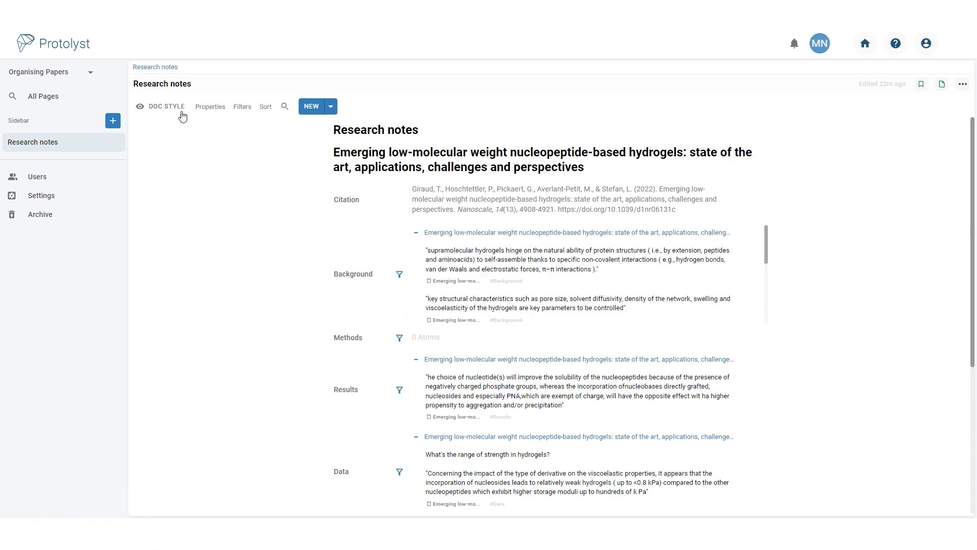
pyautogui.click(162, 106)
# Switch Research notes to Table view, hiding the Methods and Background columns and showing Citation
pyautogui.click(168, 126)
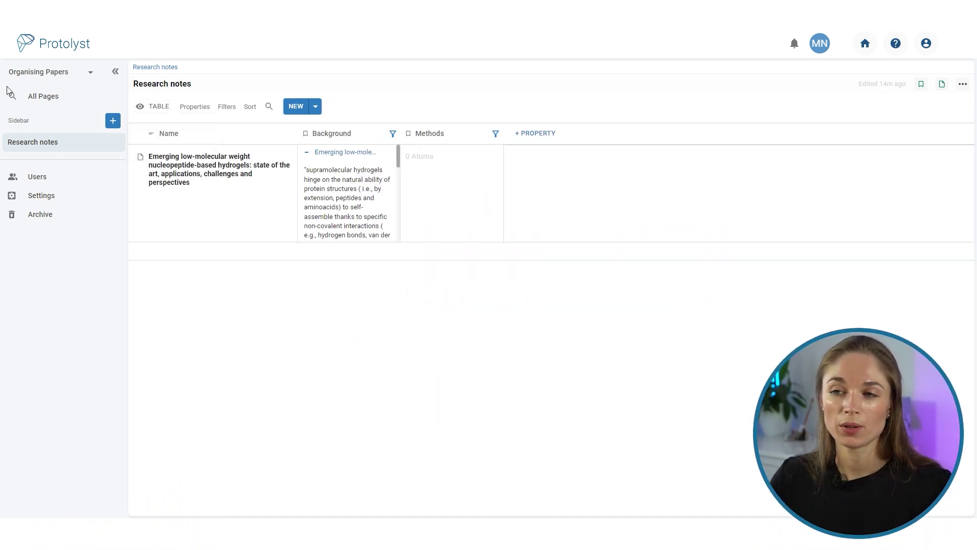
pyautogui.click(193, 107)
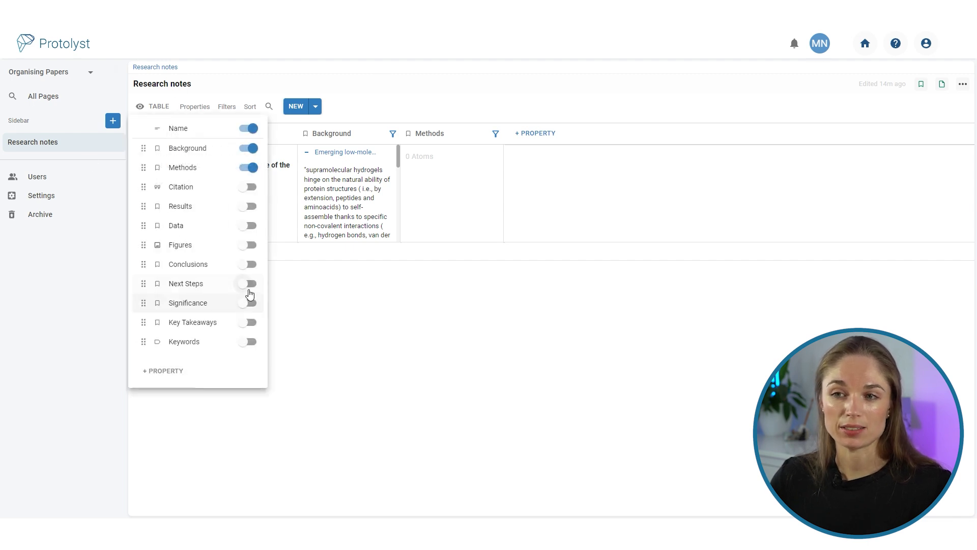
pyautogui.click(249, 167)
pyautogui.click(250, 148)
pyautogui.click(249, 187)
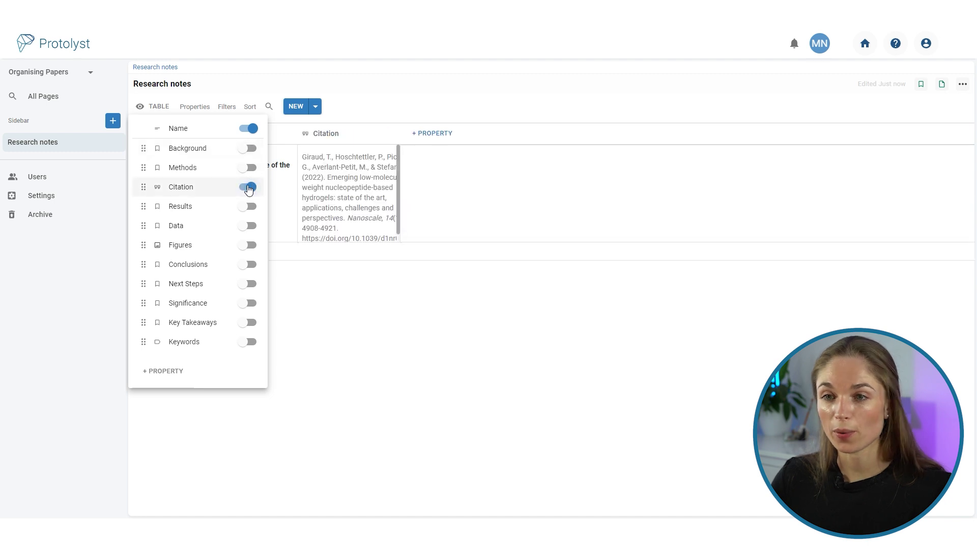
pyautogui.click(418, 291)
# Widen the Citation and Key Takeaways columns and add the Keywords column, selecting the hydrogel paper's Keywords cell
pyautogui.moveTo(402, 136); pyautogui.dragTo(508, 138)
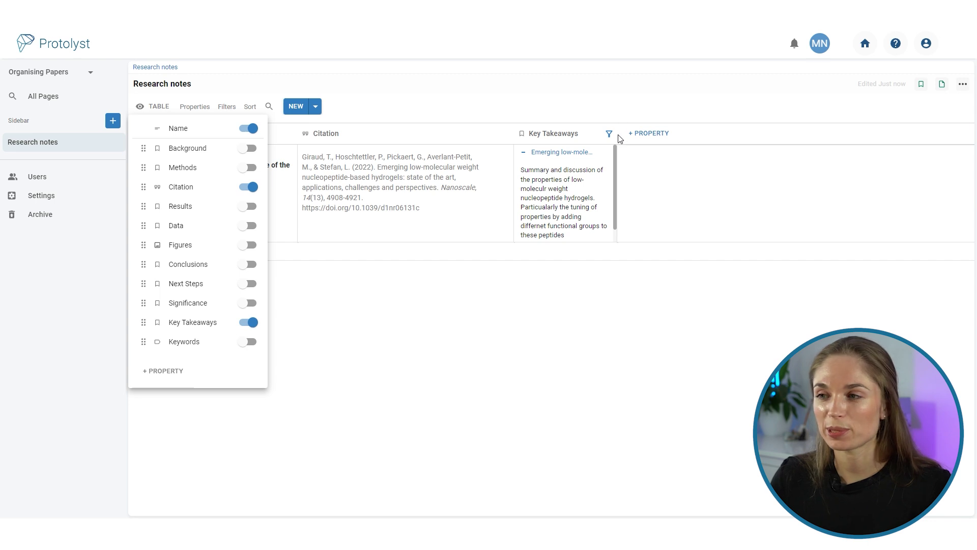
pyautogui.click(618, 136)
pyautogui.moveTo(621, 137); pyautogui.dragTo(750, 135)
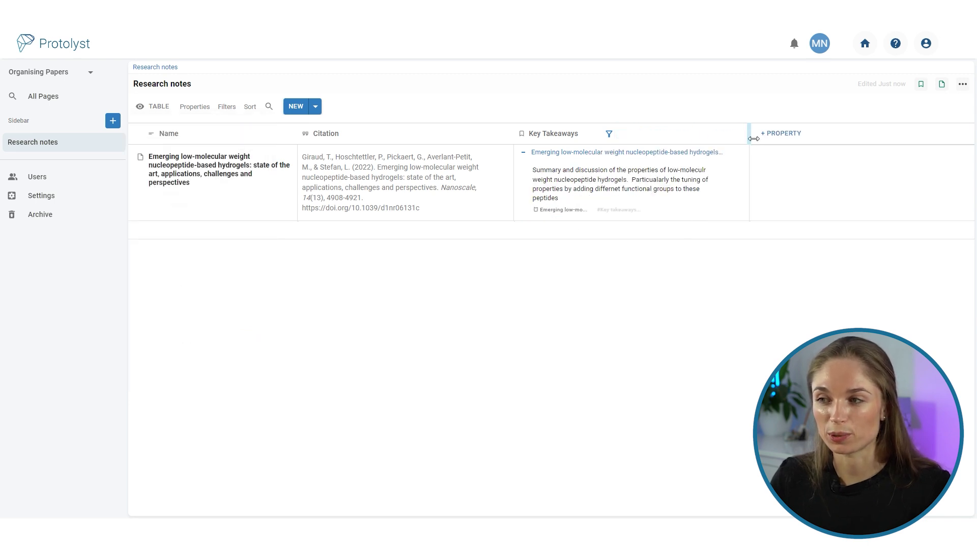
pyautogui.click(194, 107)
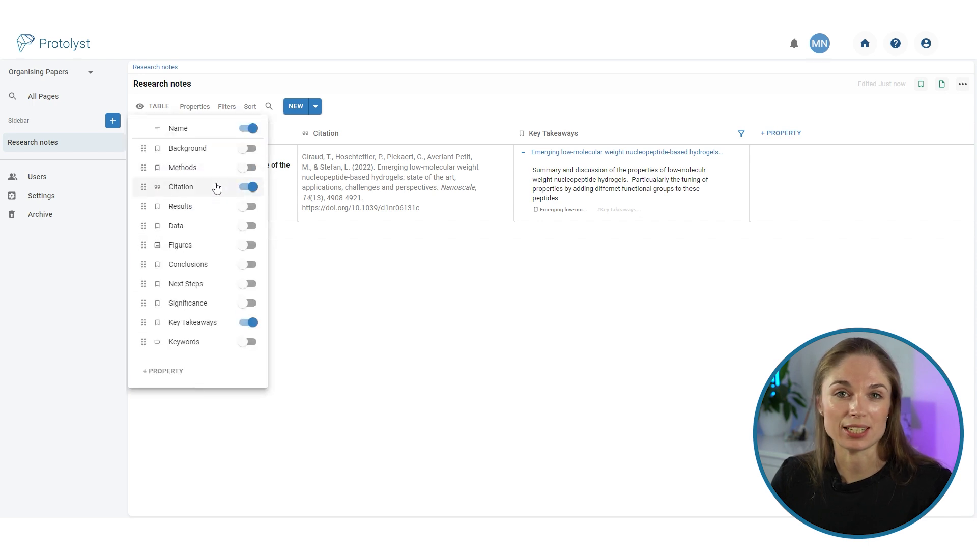
pyautogui.click(250, 343)
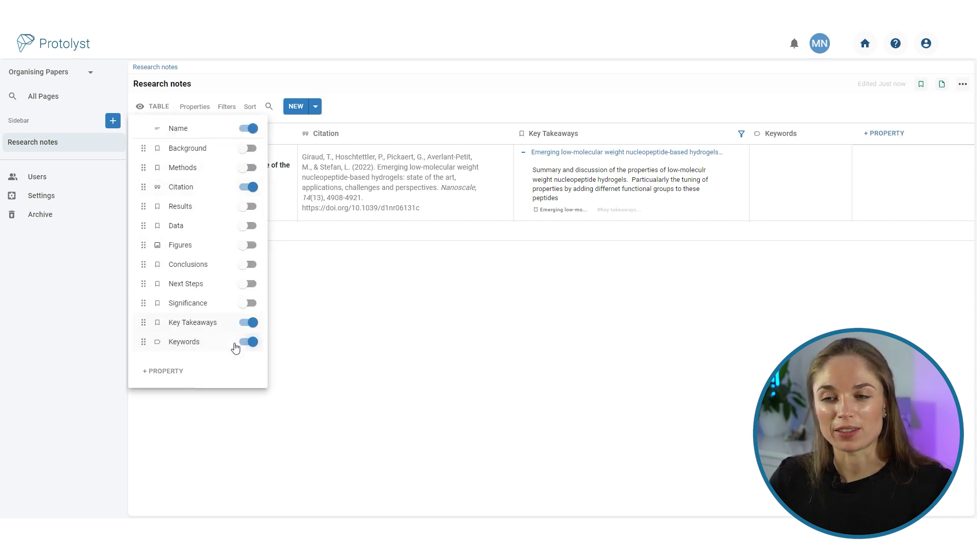
pyautogui.click(557, 351)
pyautogui.click(801, 177)
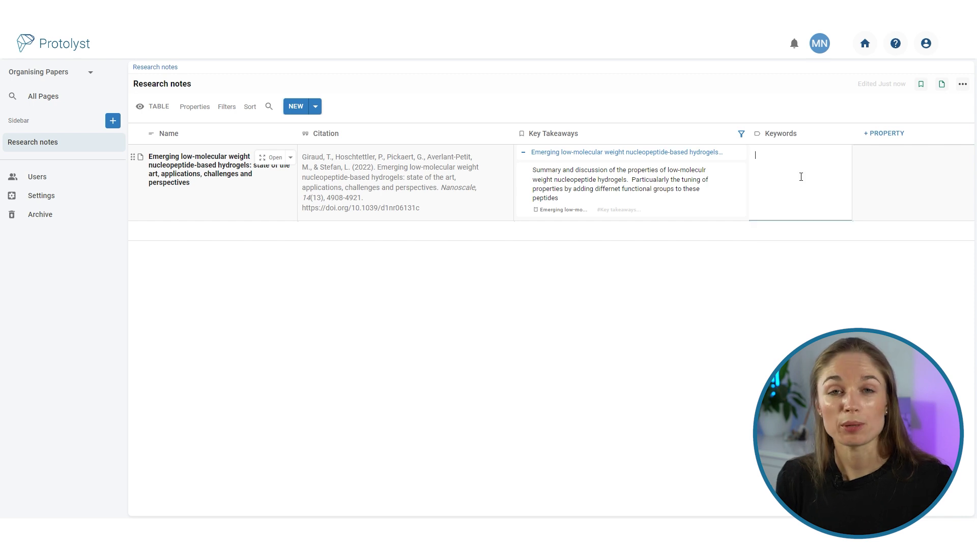
# Tag the hydrogel paper with a yellow 'hydrogels' keyword, then drop a paper PDF onto the table
pyautogui.write('hydrogels')
pyautogui.press('Return')
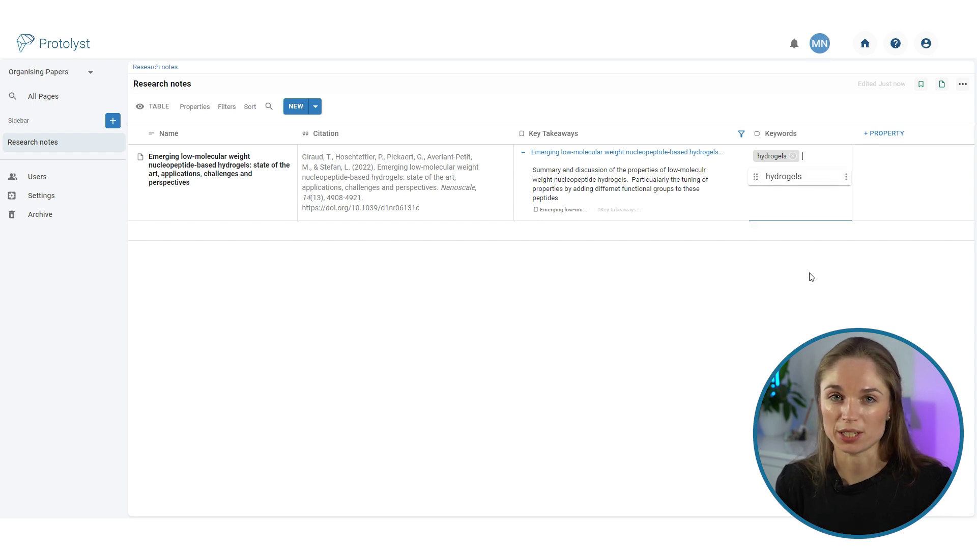
pyautogui.click(846, 176)
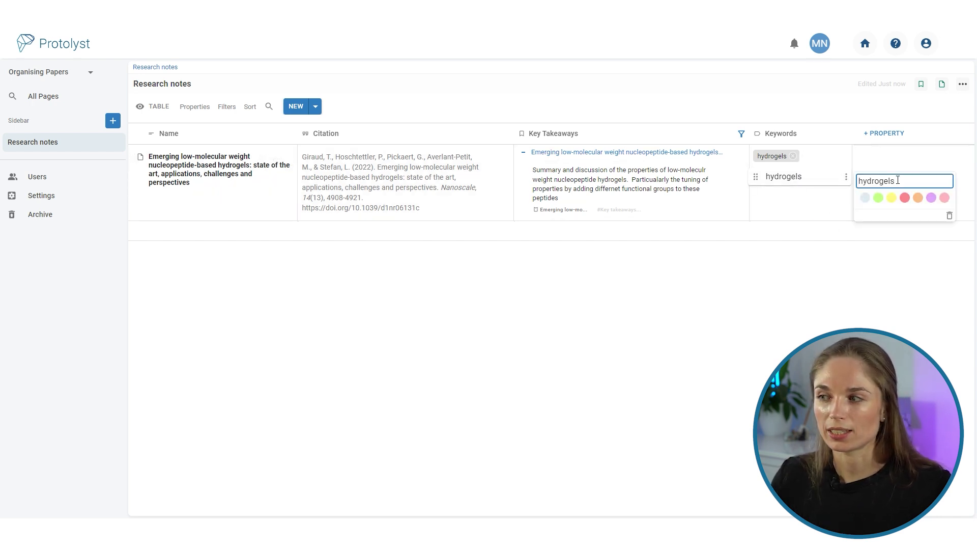
pyautogui.click(892, 198)
pyautogui.click(856, 257)
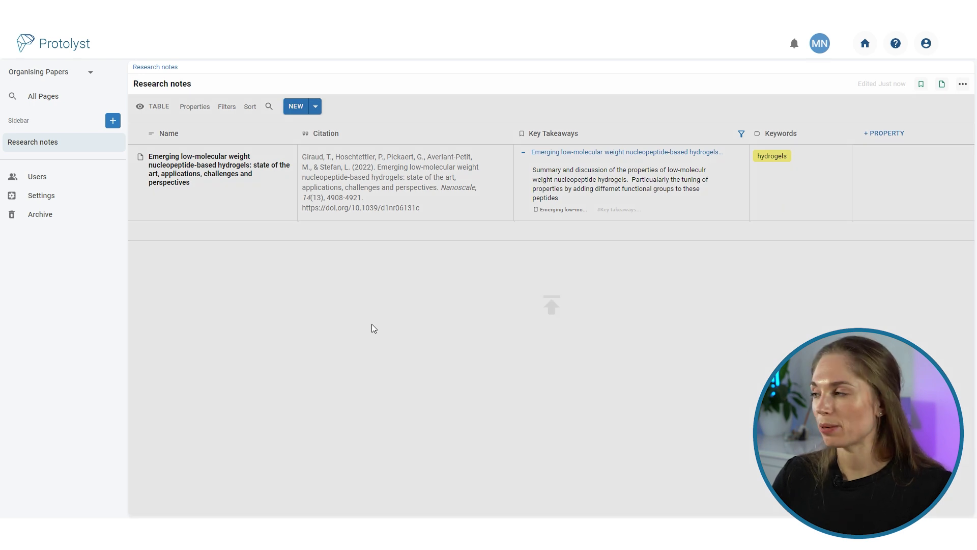
pyautogui.moveTo(371, 323); pyautogui.dragTo(563, 344)
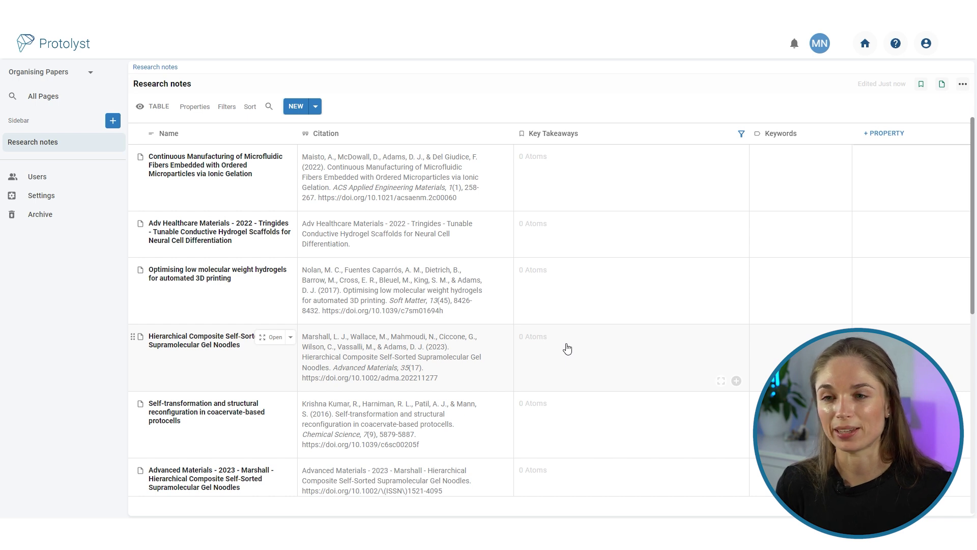
# Switch Research notes to the Doc Style view and open the Tunable Conductive Hydrogel paper side by side
pyautogui.click(158, 106)
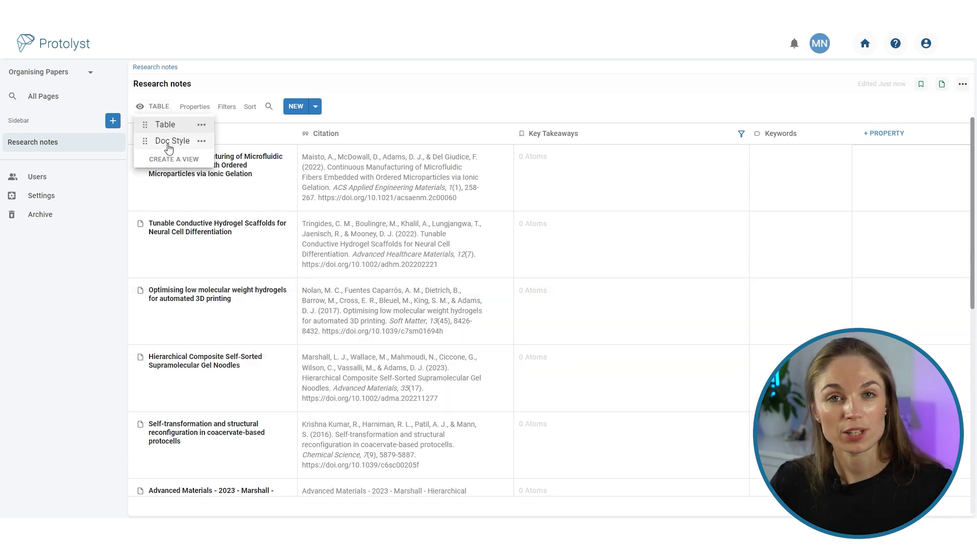
pyautogui.click(169, 143)
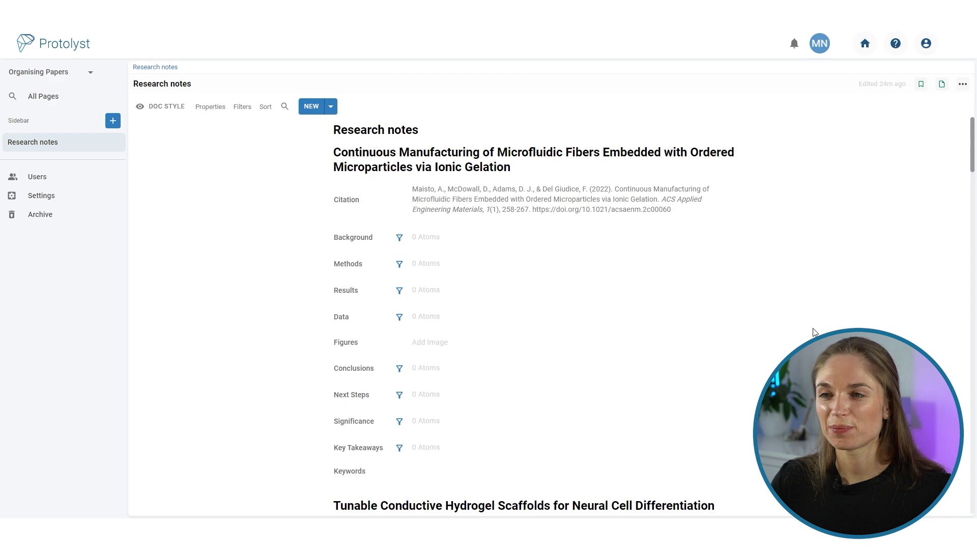
pyautogui.scroll(-15, 611, 305)
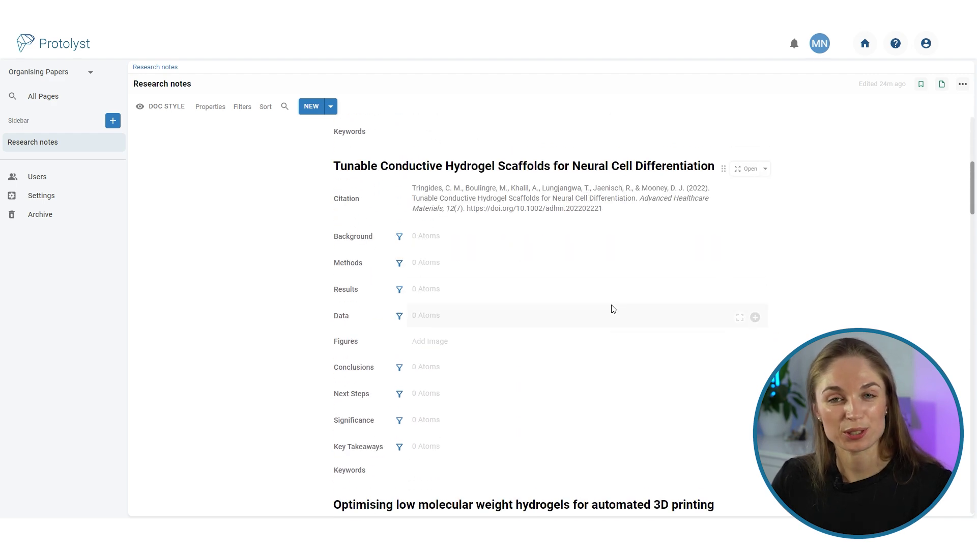
pyautogui.scroll(15, 550, 322)
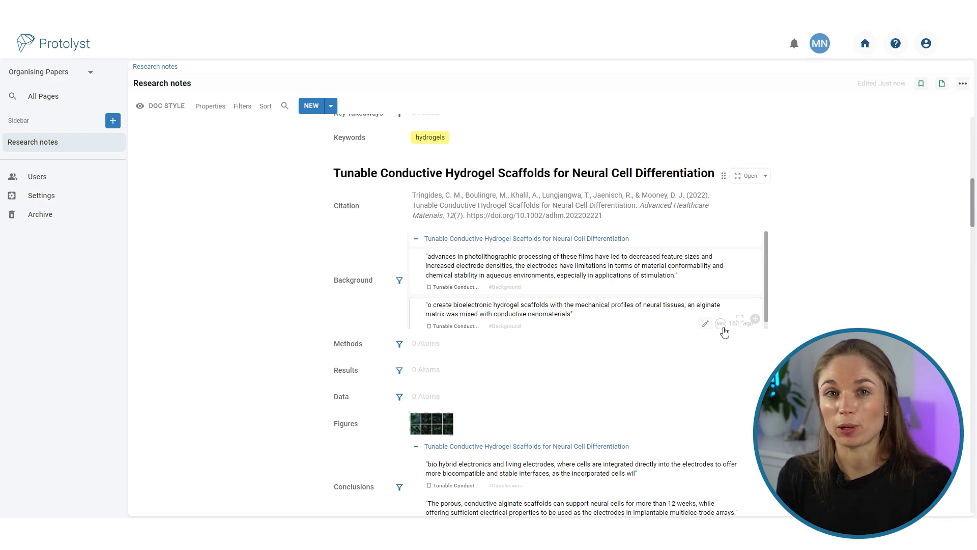
pyautogui.keyDown('ctrl'); pyautogui.click(746, 175); pyautogui.keyUp('ctrl')
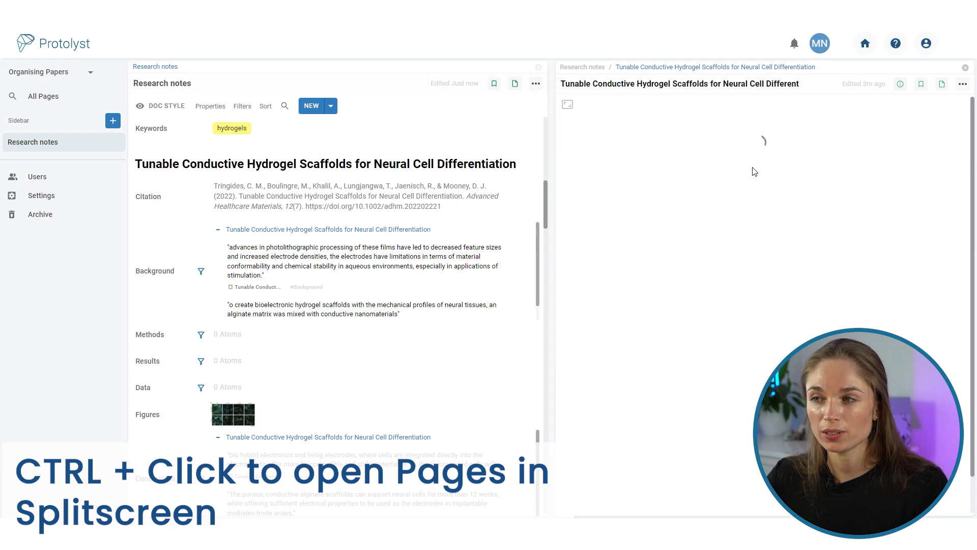
# Scroll the Tunable Conductive Hydrogel Scaffolds PDF down toward Figure 1
pyautogui.scroll(-15, 776, 351)
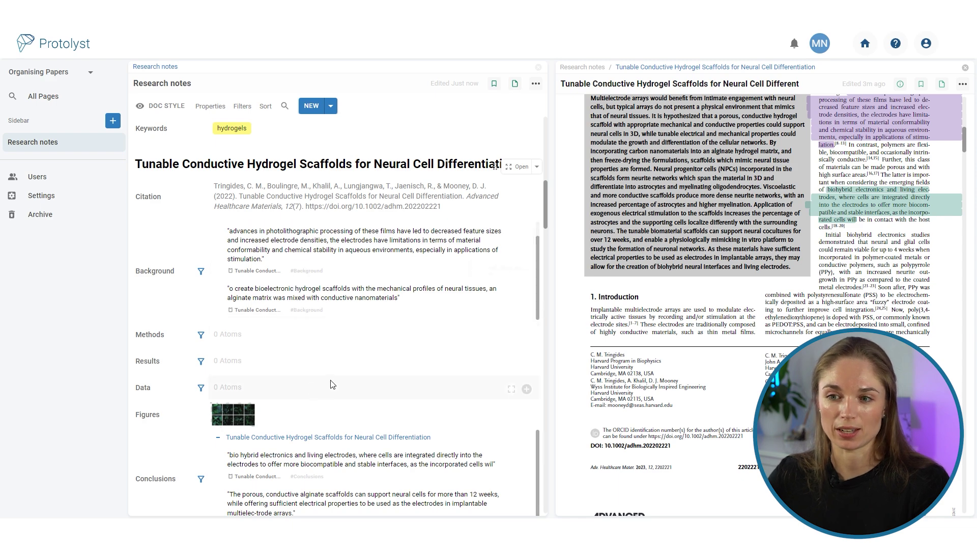
pyautogui.scroll(-10, 806, 308)
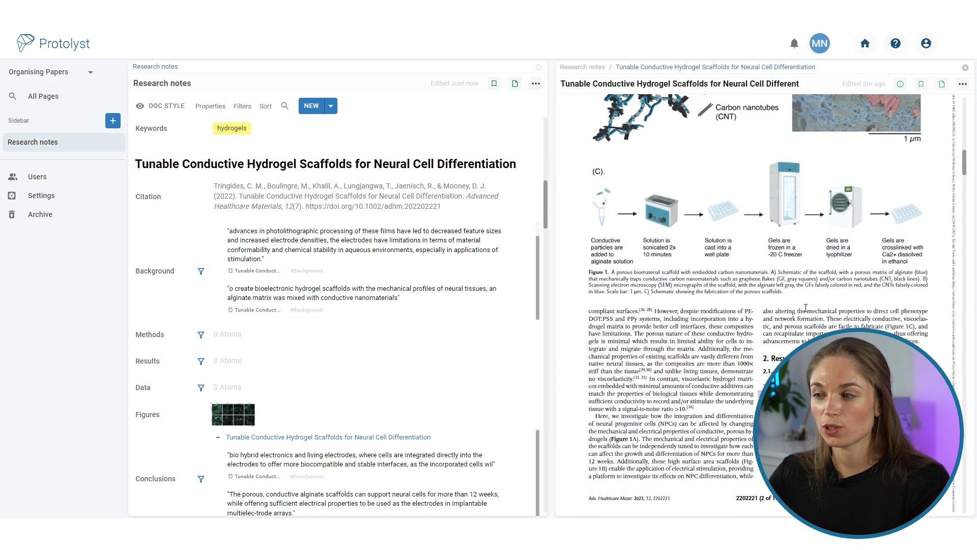
# Capture the nanoindentation and rheology passage as a Methods atom, then close the split-screen PDF
pyautogui.scroll(-3, 796, 318)
pyautogui.scroll(-7, 796, 318)
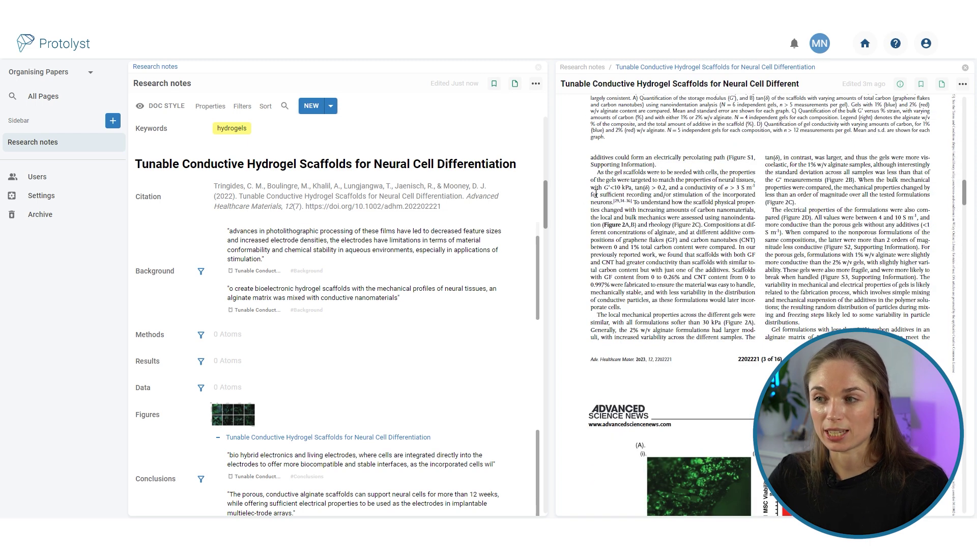
pyautogui.moveTo(596, 196); pyautogui.dragTo(245, 339)
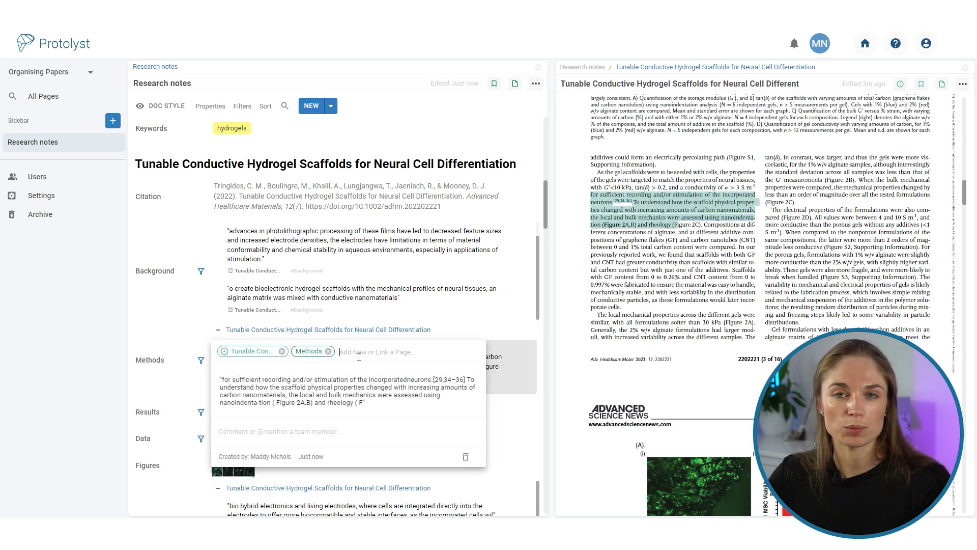
pyautogui.click(520, 354)
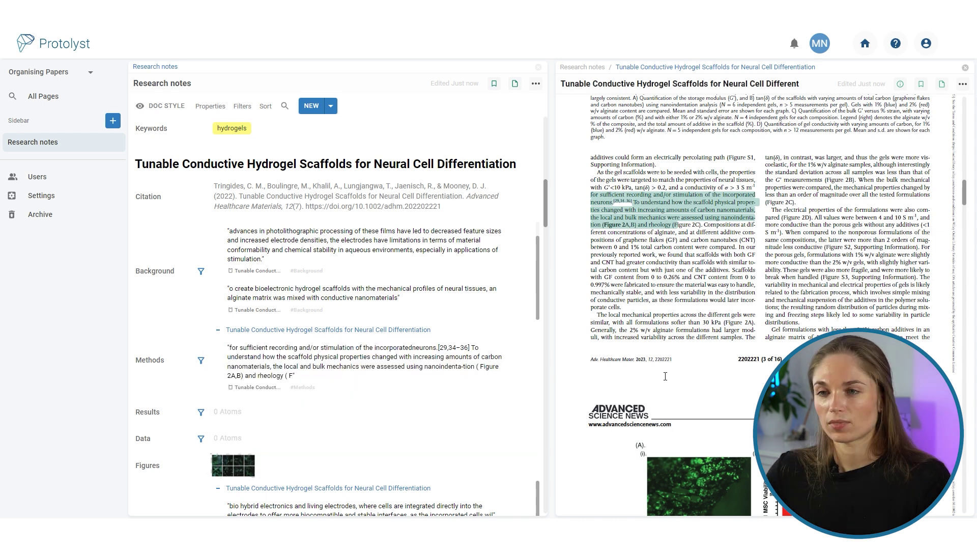
pyautogui.click(964, 68)
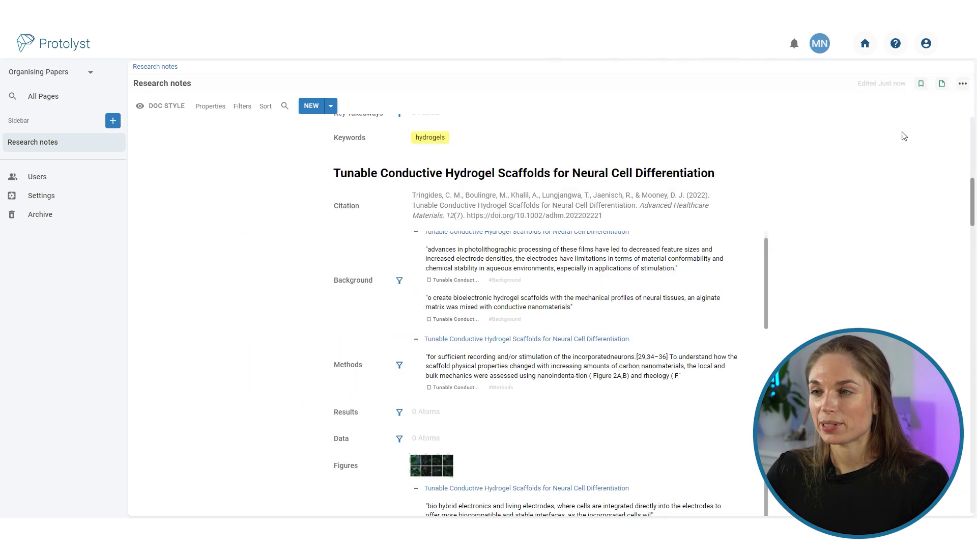
# Scroll through the Doc Style notes to review the captured paper entries
pyautogui.scroll(5, 853, 304)
pyautogui.scroll(3, 852, 303)
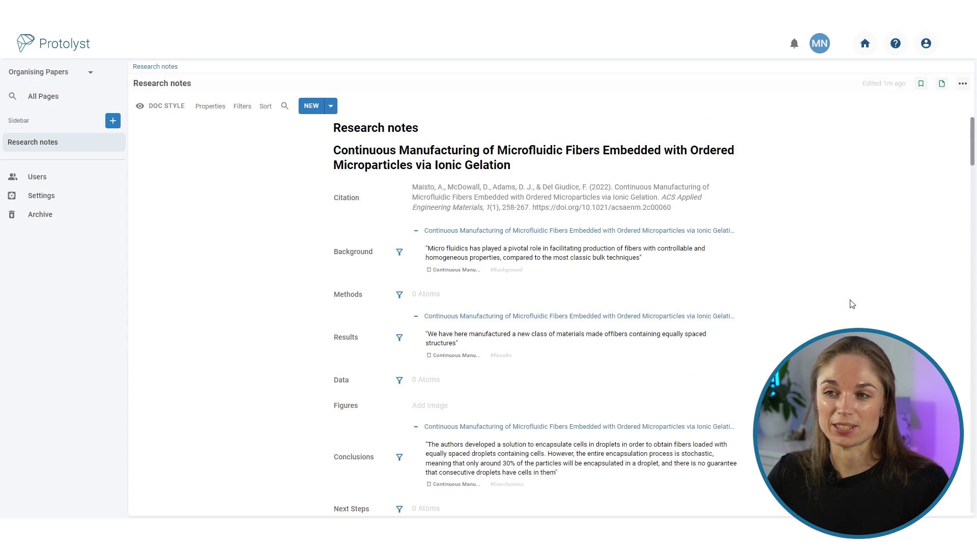
pyautogui.scroll(-3, 841, 279)
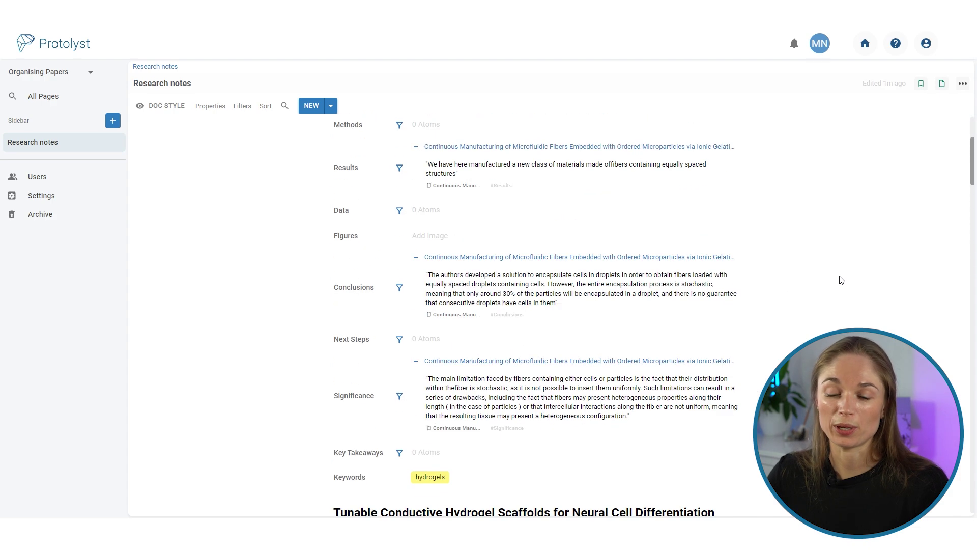
pyautogui.scroll(-7, 841, 275)
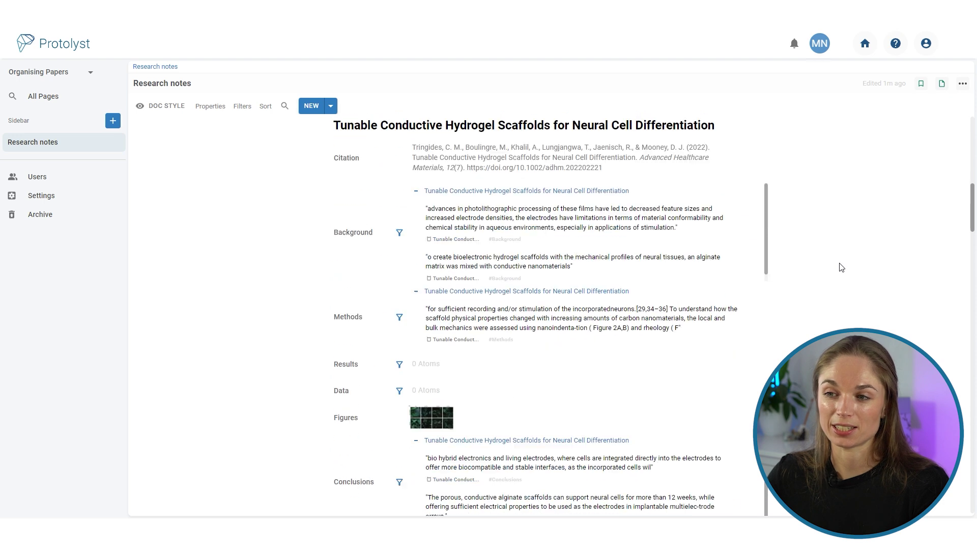
pyautogui.scroll(-5, 841, 267)
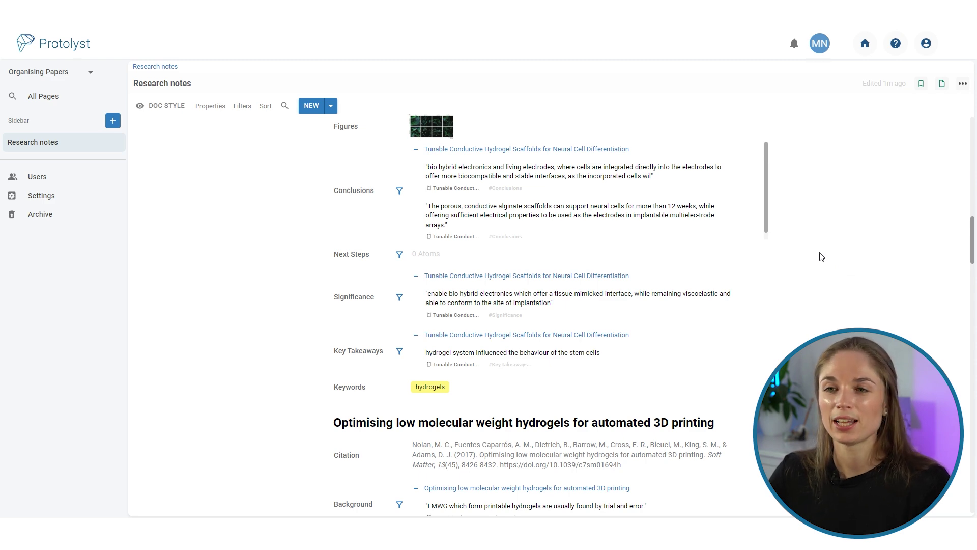
pyautogui.scroll(-3, 864, 275)
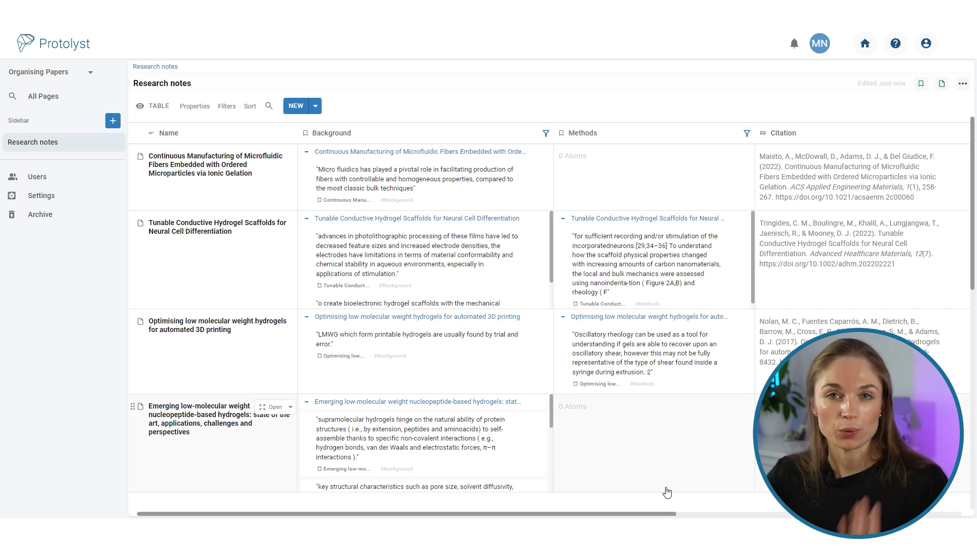
# Add a Keywords filter showing only papers tagged hydrogels
pyautogui.click(227, 105)
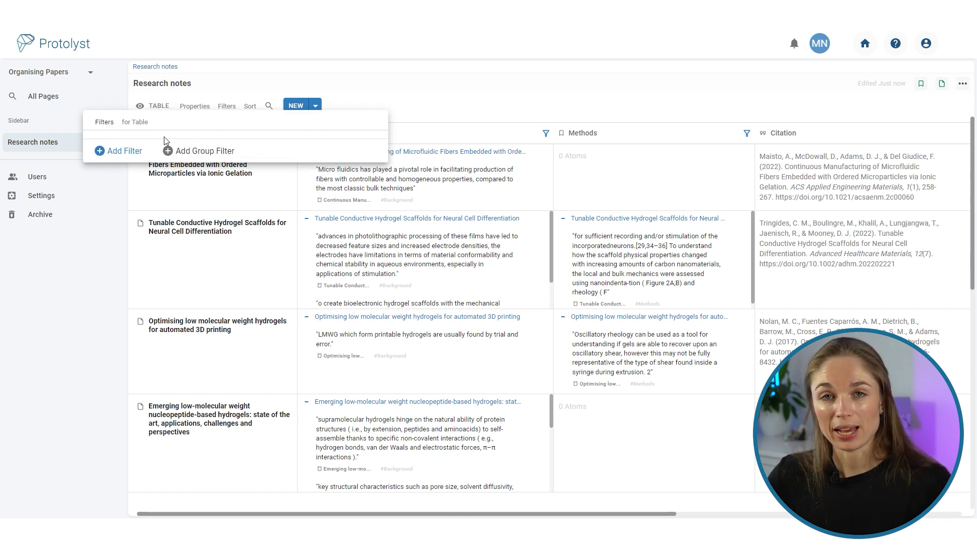
pyautogui.click(116, 157)
pyautogui.click(163, 153)
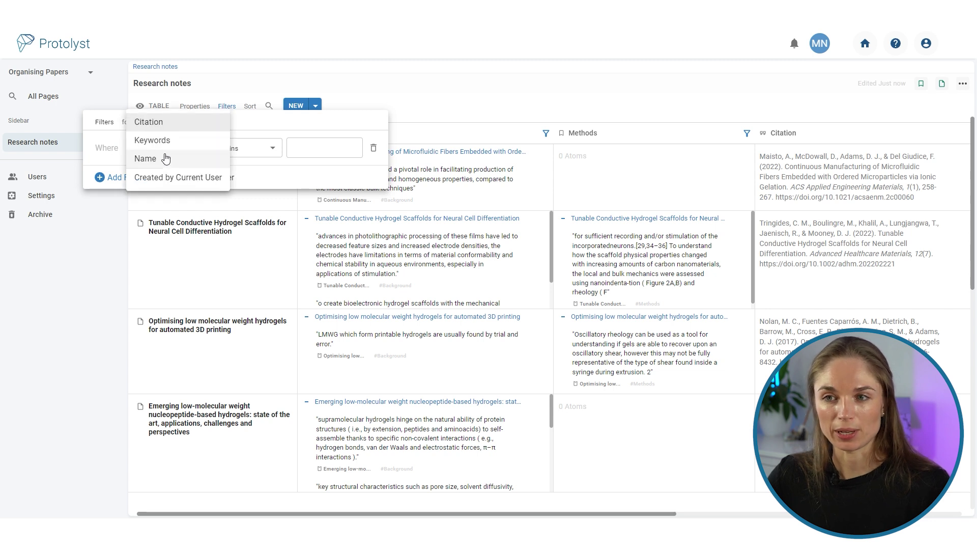
pyautogui.click(170, 144)
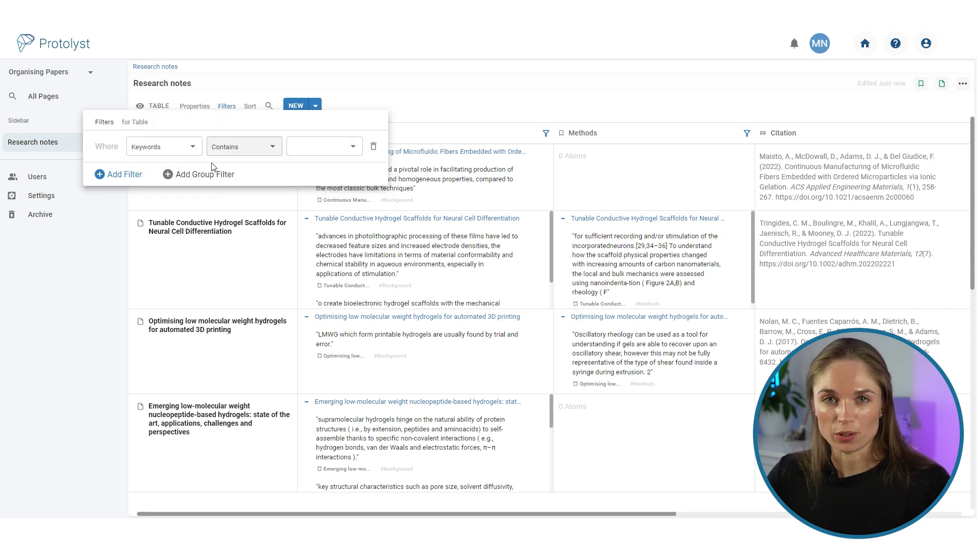
pyautogui.click(333, 147)
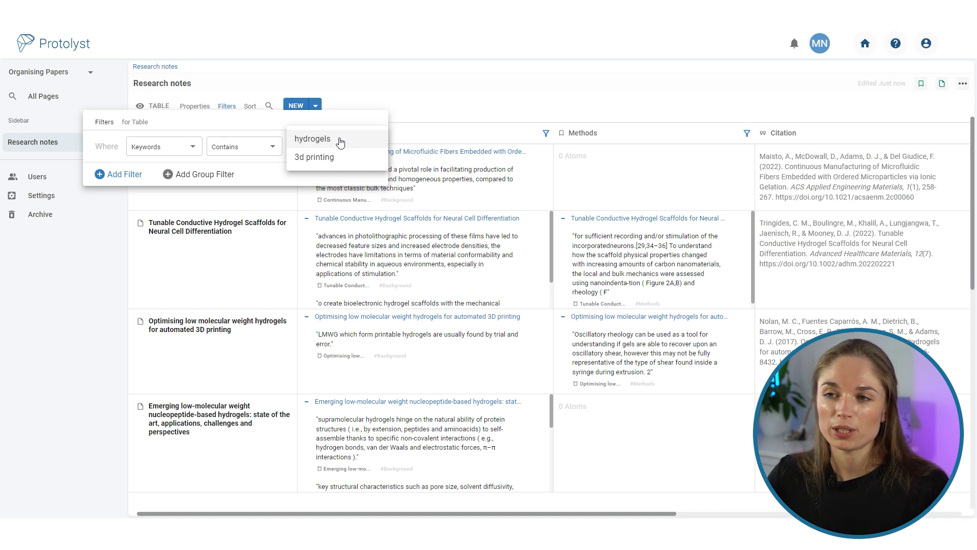
pyautogui.click(340, 143)
pyautogui.click(578, 150)
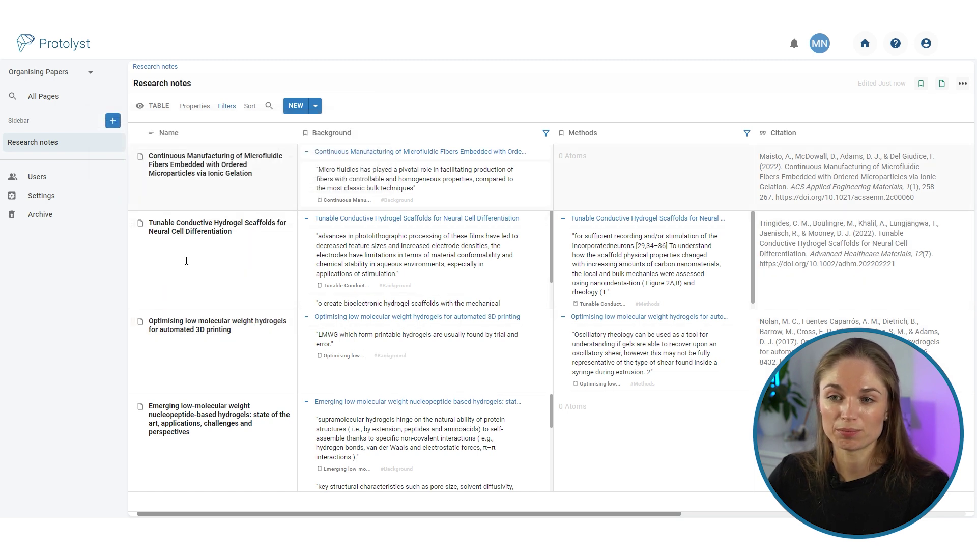
# Change the Keywords filter value to 3d printing and check the visible columns
pyautogui.click(232, 106)
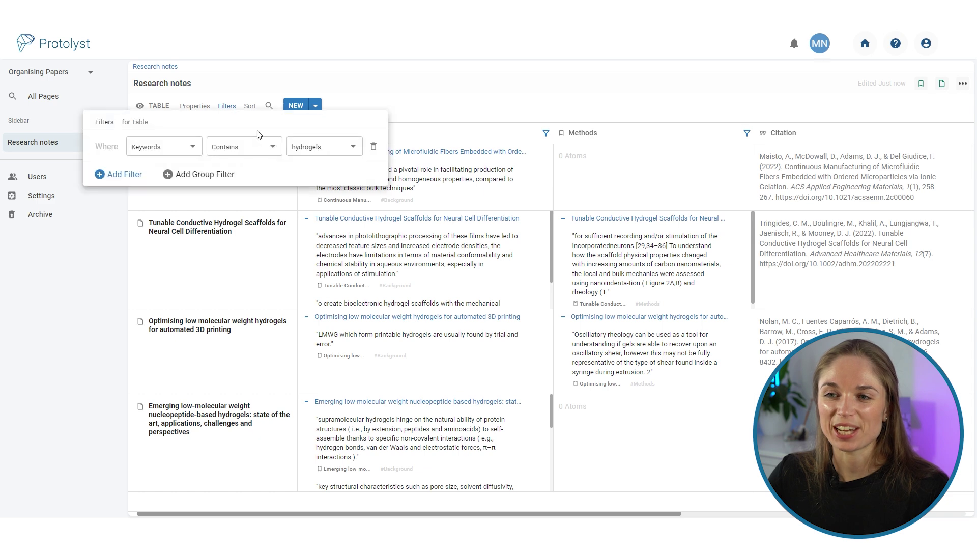
pyautogui.click(327, 146)
pyautogui.click(327, 155)
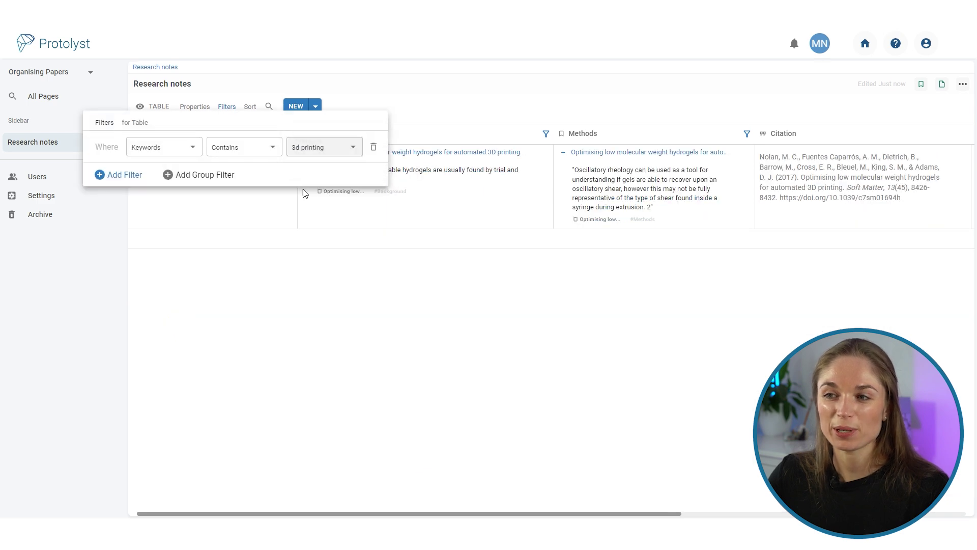
pyautogui.click(548, 111)
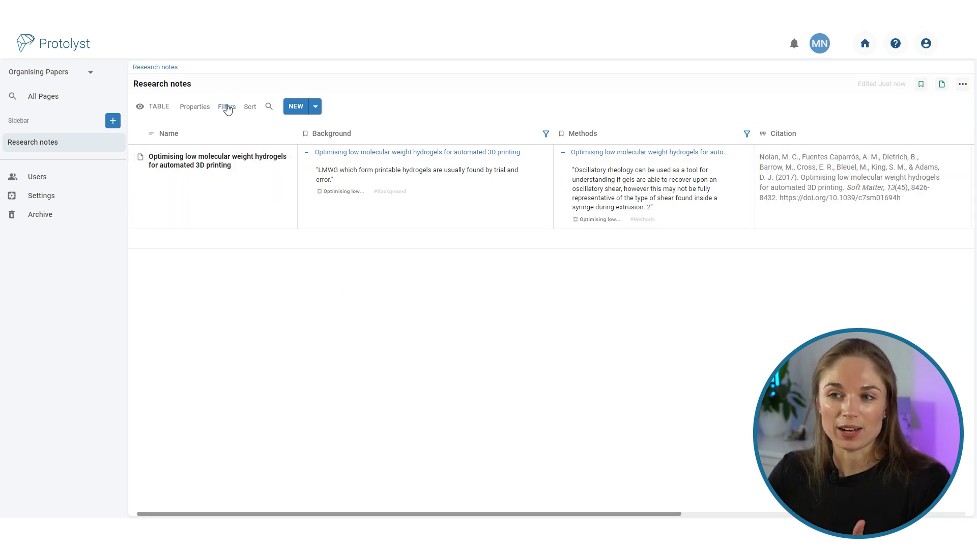
pyautogui.click(202, 109)
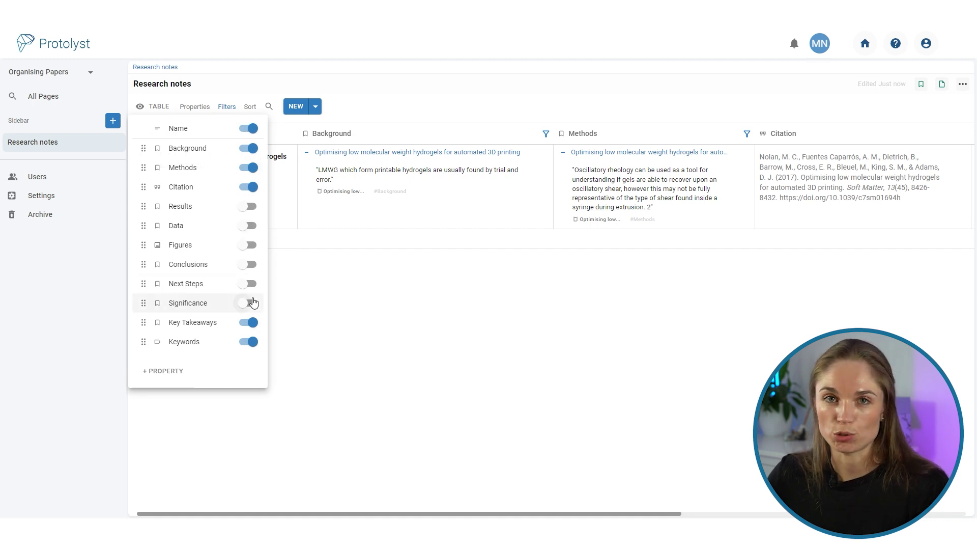
pyautogui.click(449, 337)
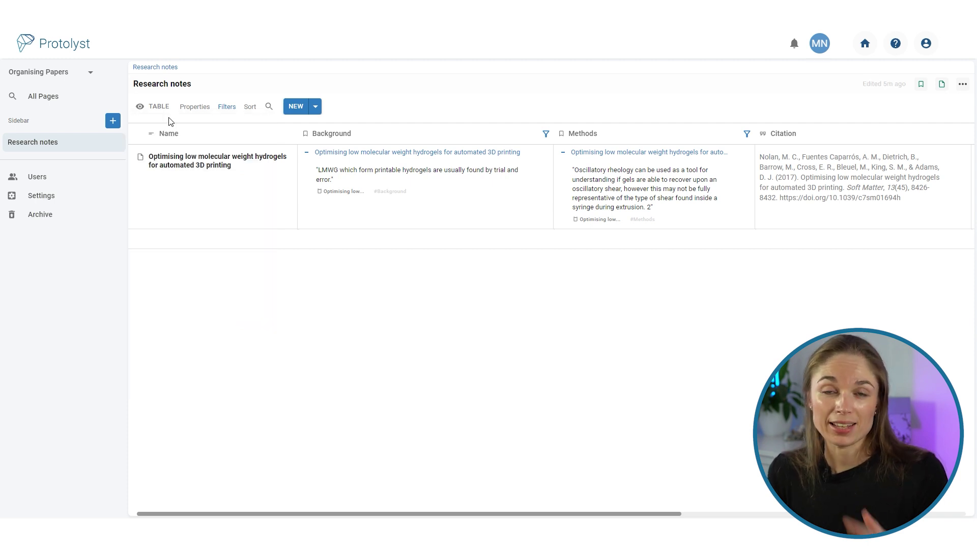
# Save the filtered layout as a new table view named '3d printing overview'
pyautogui.click(153, 107)
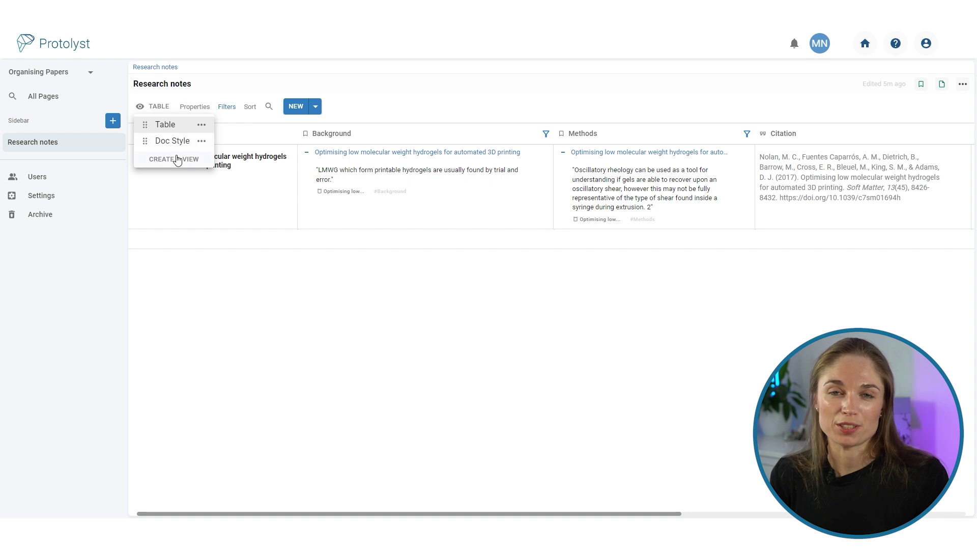
pyautogui.click(177, 158)
pyautogui.click(251, 180)
pyautogui.click(254, 175)
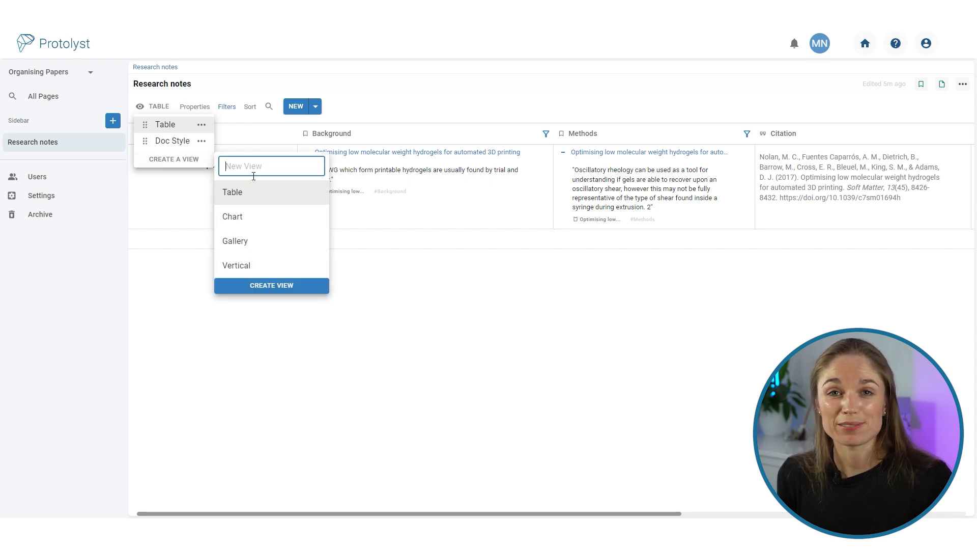
pyautogui.write('3d printing overview')
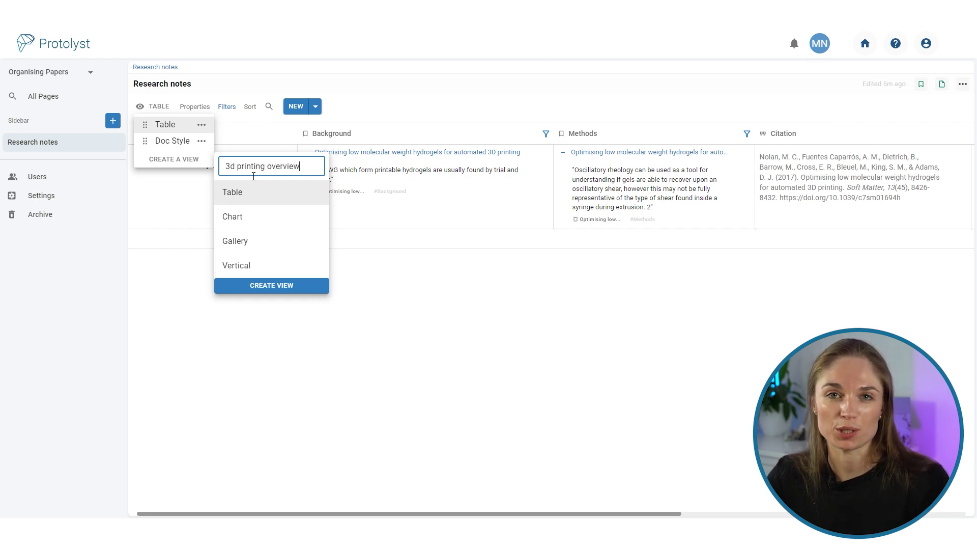
pyautogui.press('Return')
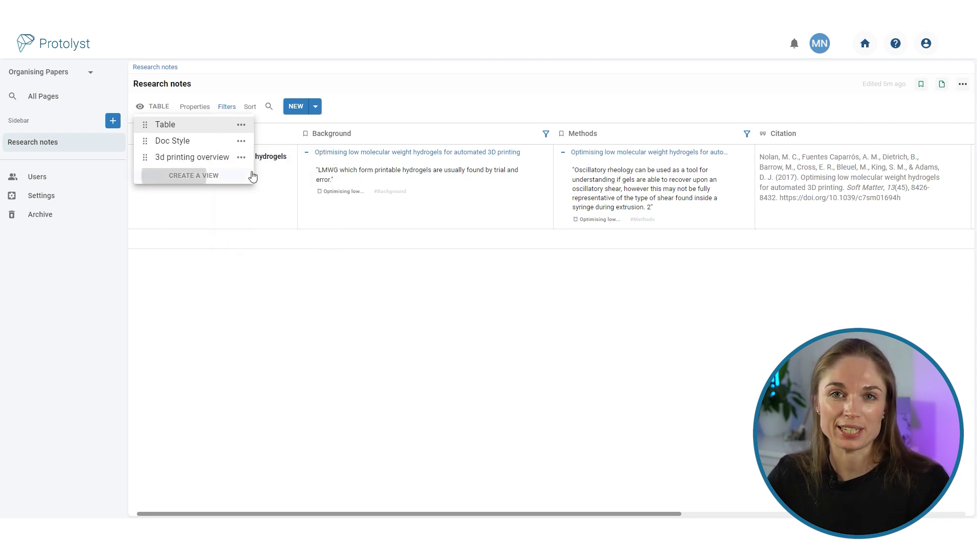
pyautogui.click(206, 160)
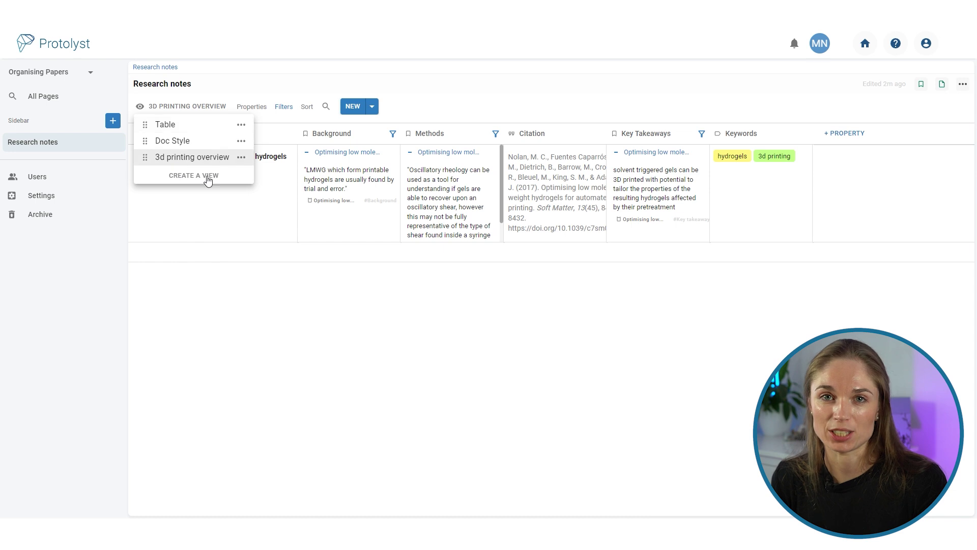
pyautogui.click(458, 275)
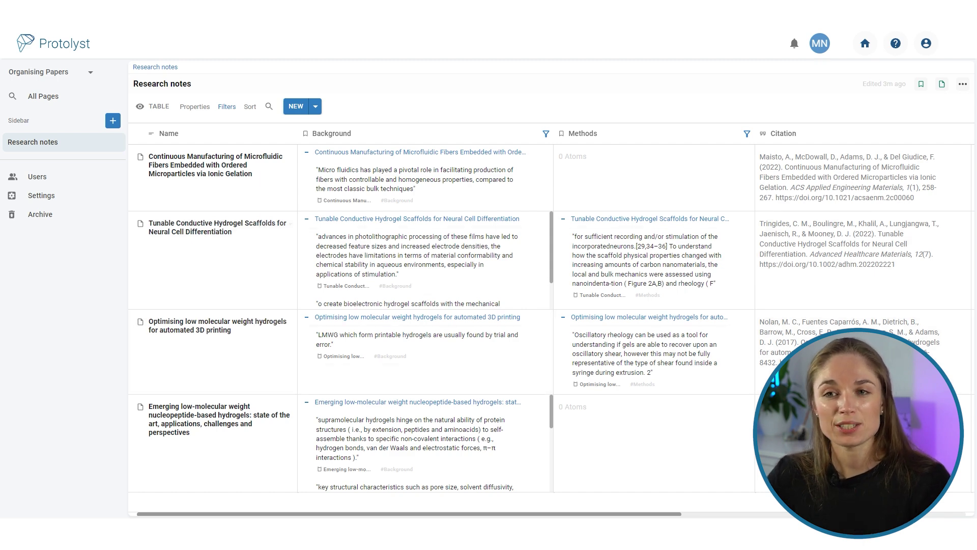
pyautogui.click(51, 95)
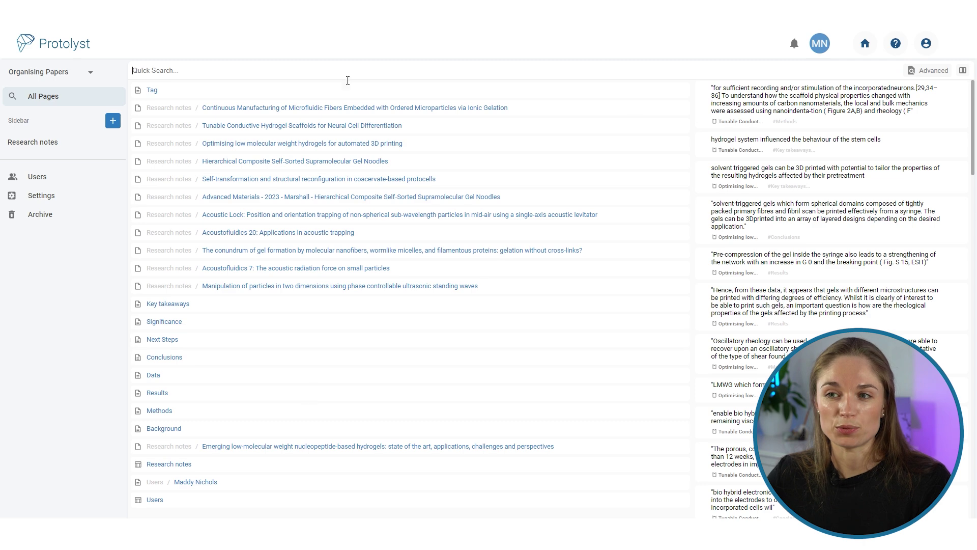
# Search page contents for 'peptide' and preview the first matching note
pyautogui.write('peptid')
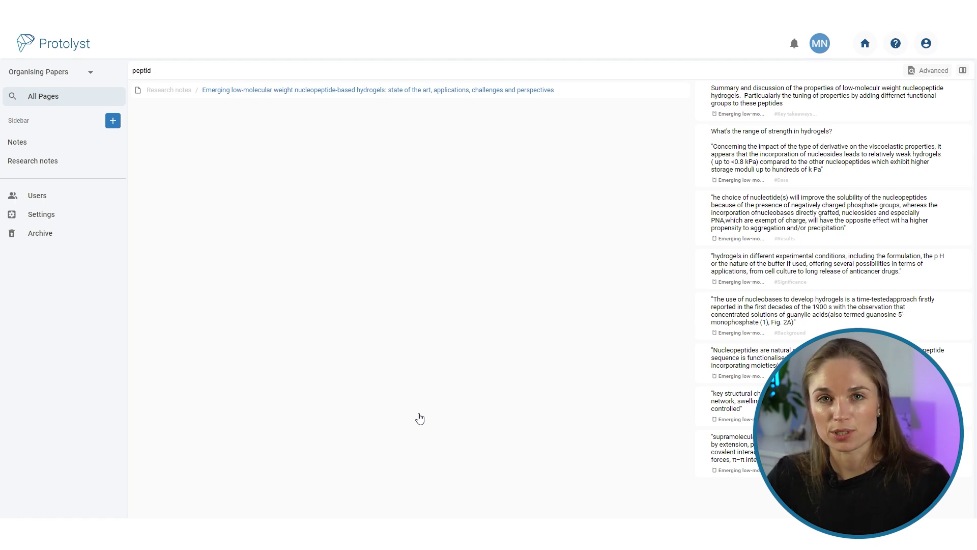
pyautogui.press('BackSpace')
pyautogui.press('BackSpace')
pyautogui.press('BackSpace')
pyautogui.press('BackSpace')
pyautogui.press('BackSpace')
pyautogui.press('BackSpace')
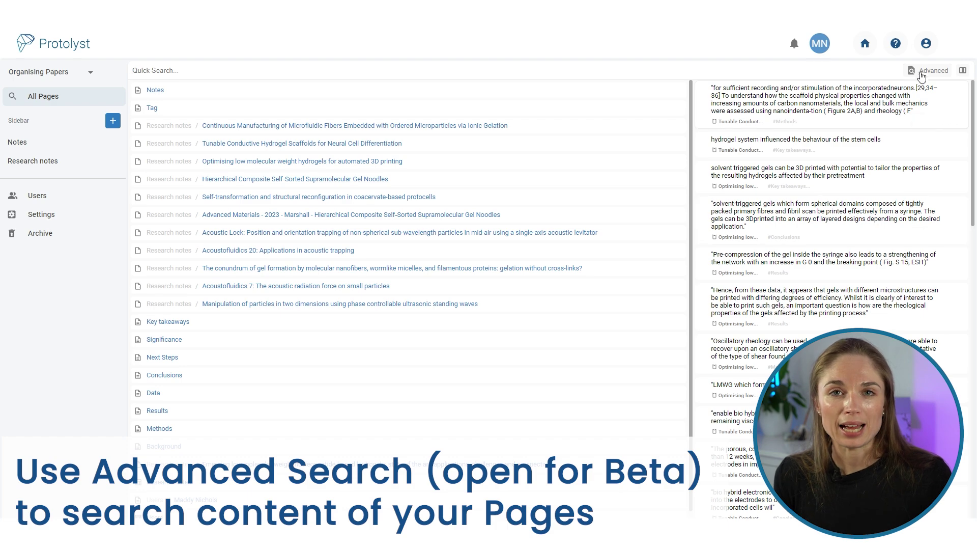
pyautogui.click(925, 72)
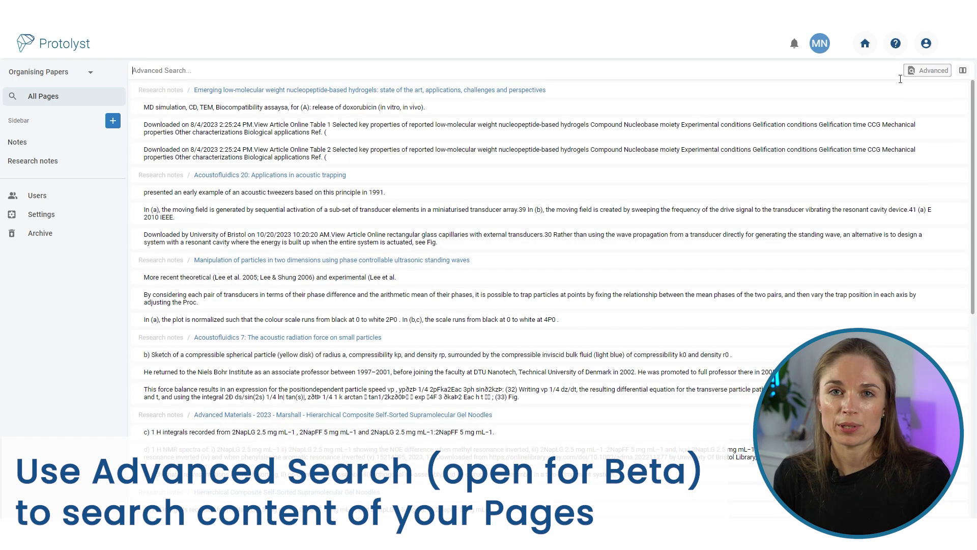
pyautogui.write('peptid')
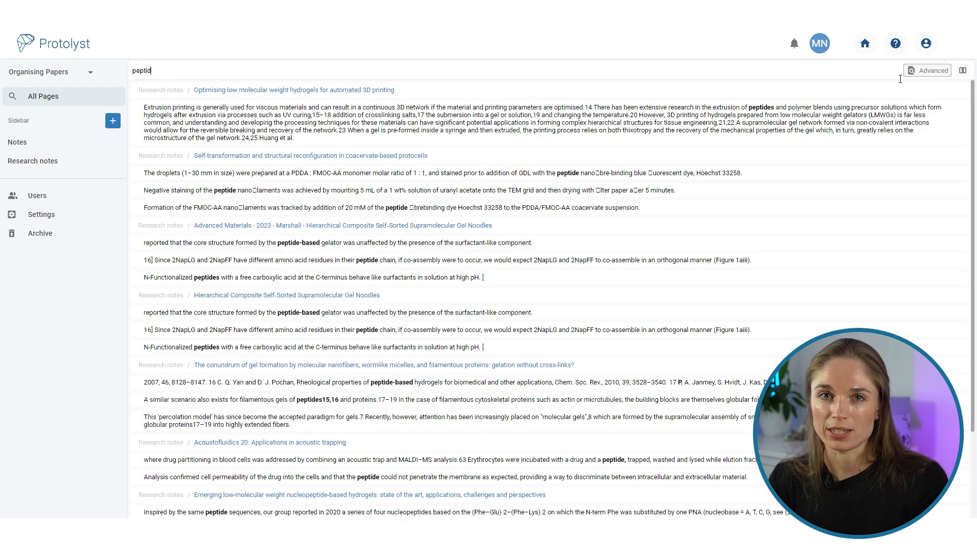
pyautogui.write('e')
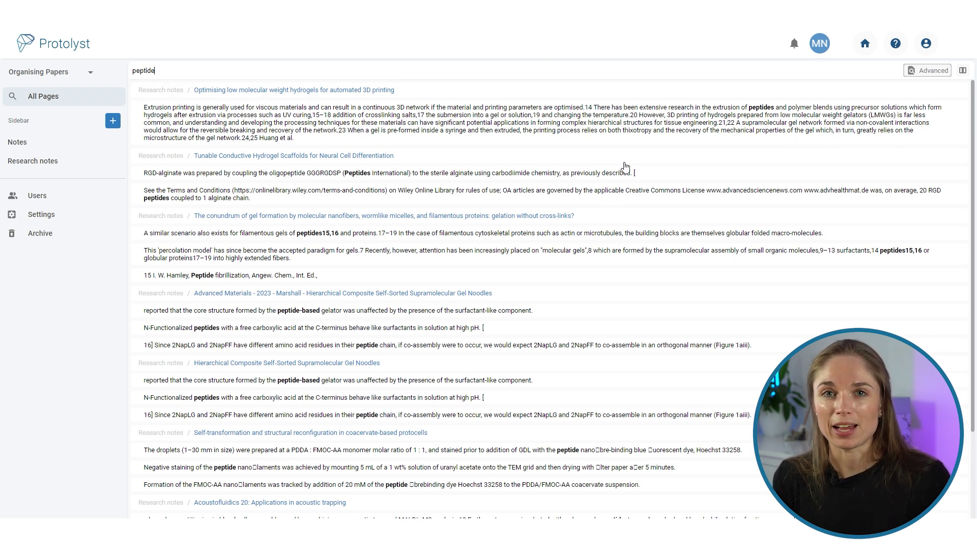
pyautogui.click(730, 129)
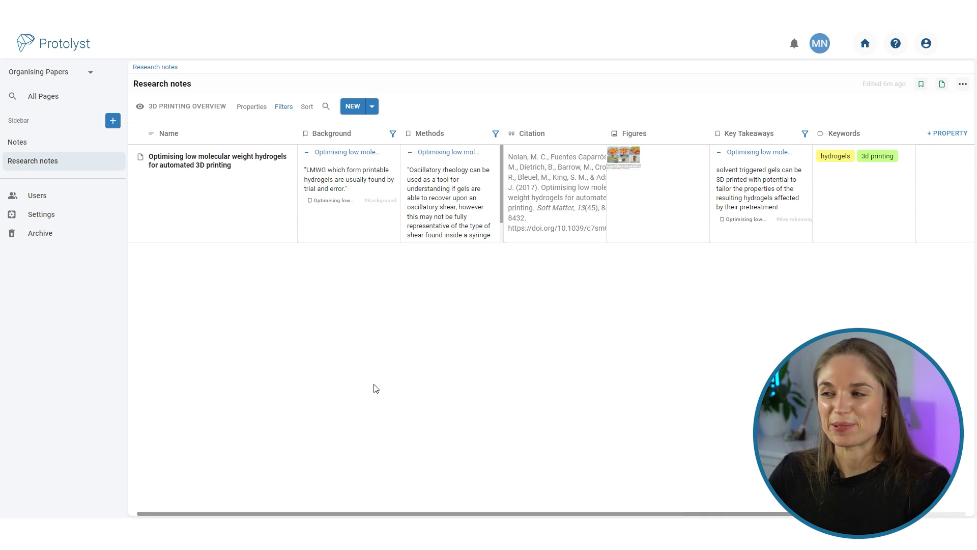
# Open Notes beside the table and drop the oscillatory rheology Methods quote onto it
pyautogui.click(68, 146)
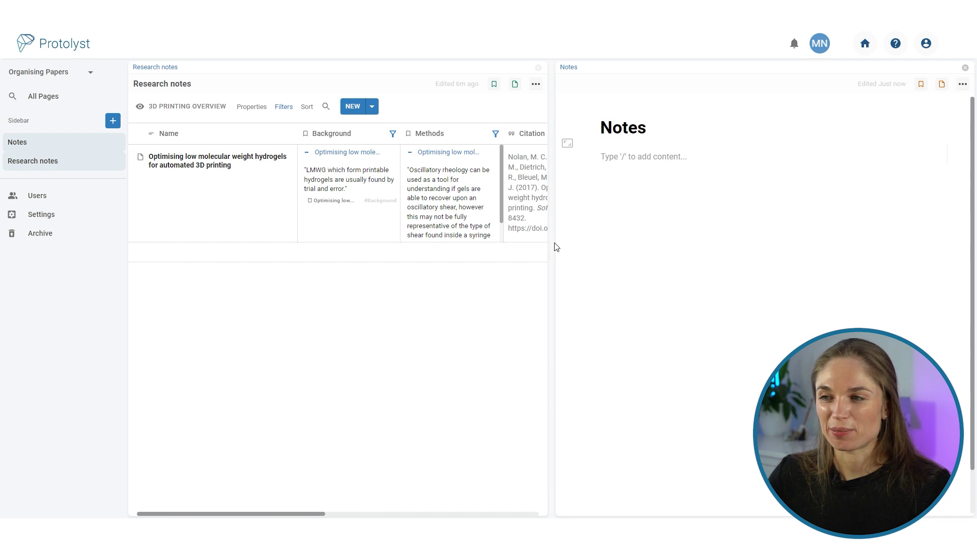
pyautogui.moveTo(557, 246); pyautogui.dragTo(616, 259)
pyautogui.moveTo(280, 515); pyautogui.dragTo(325, 499)
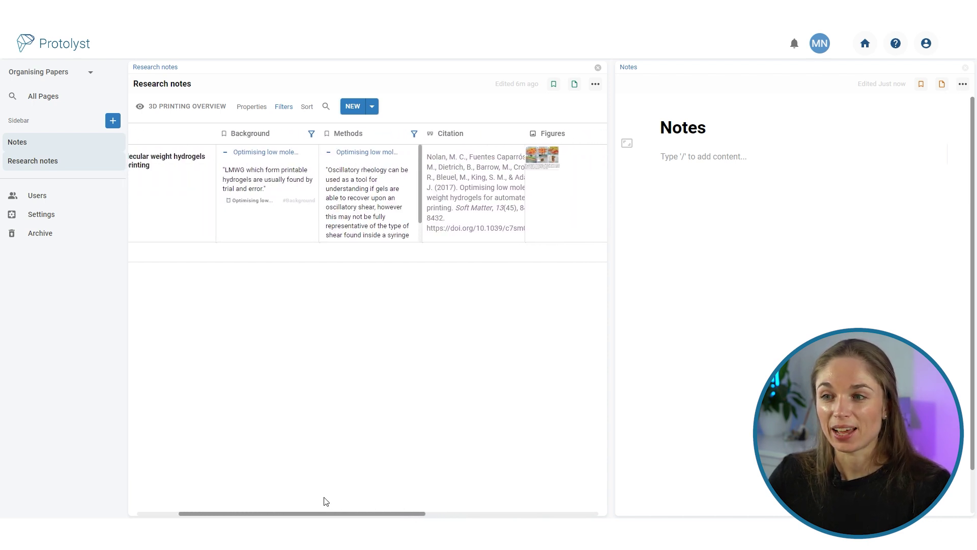
pyautogui.moveTo(376, 229); pyautogui.dragTo(703, 168)
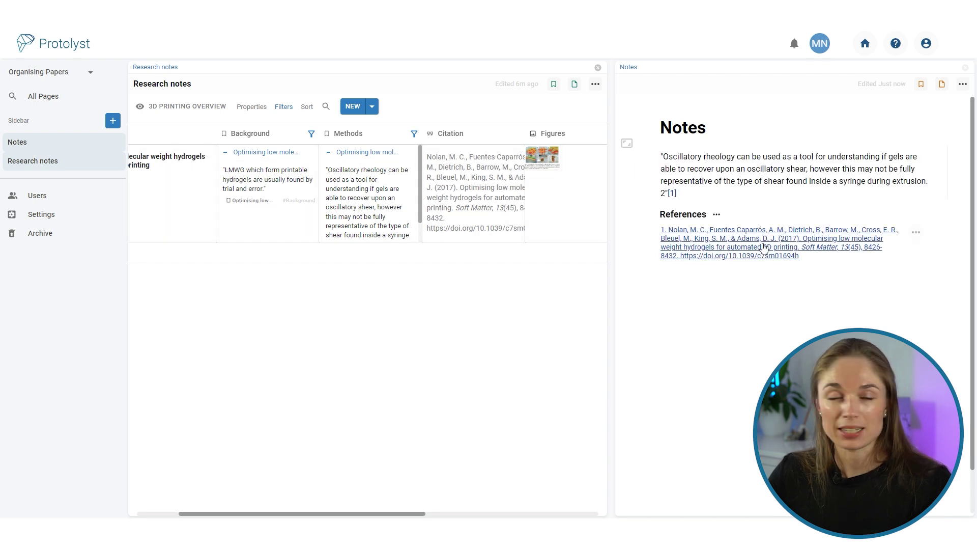